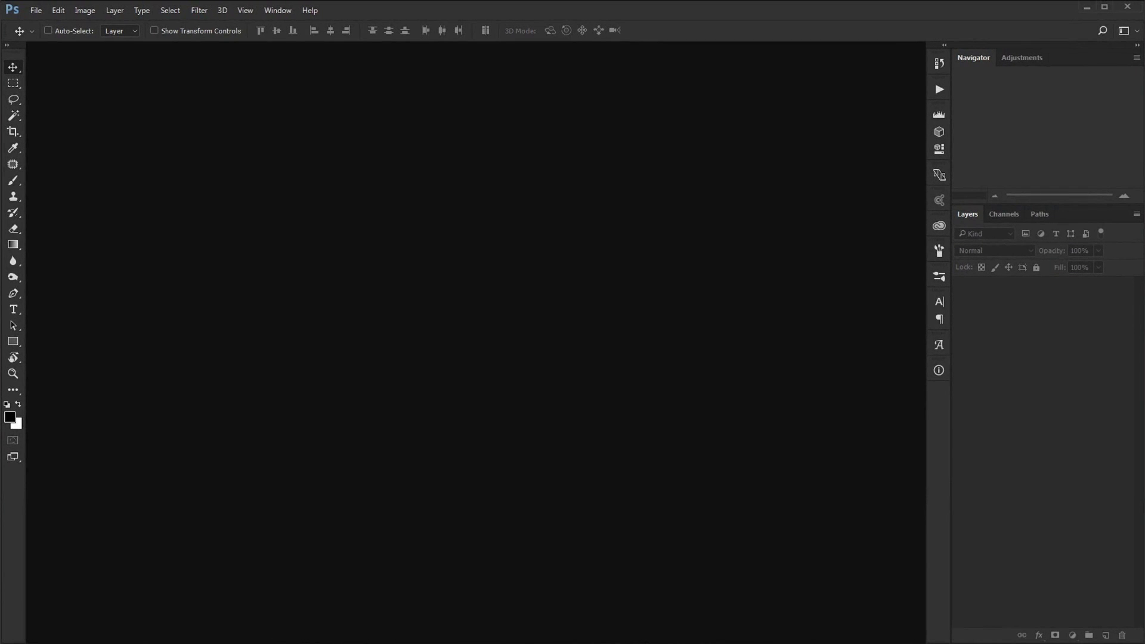
# Open the red-haired woman photo in Photoshop and fit it to the window
pyautogui.click(51, 632)
pyautogui.moveTo(488, 198); pyautogui.dragTo(520, 567)
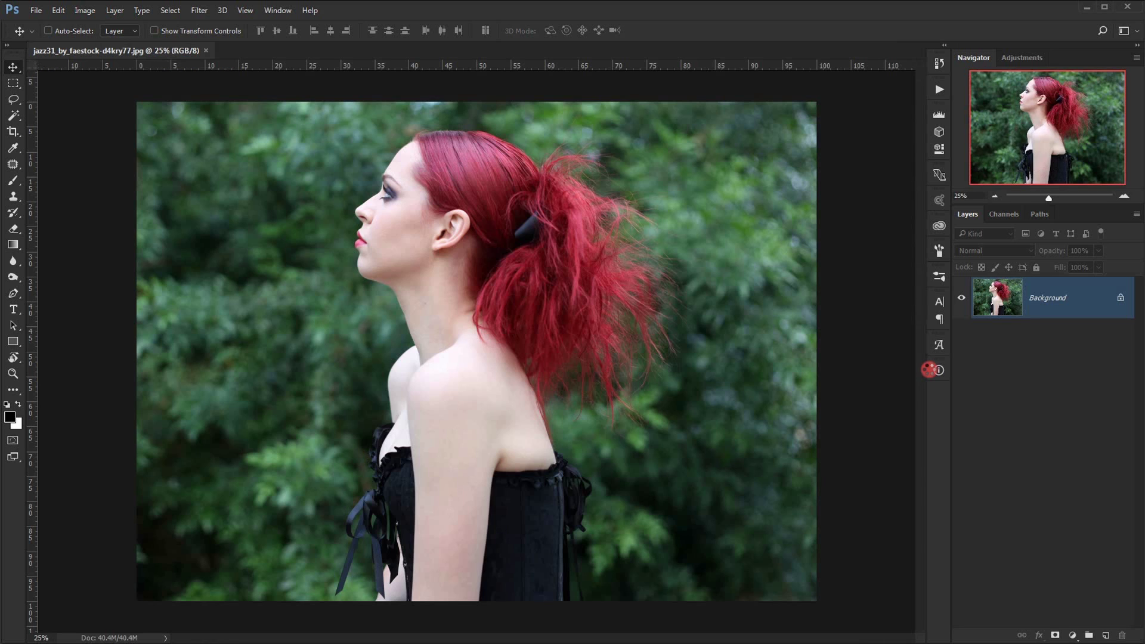
pyautogui.hotkey('ctrl', '0')
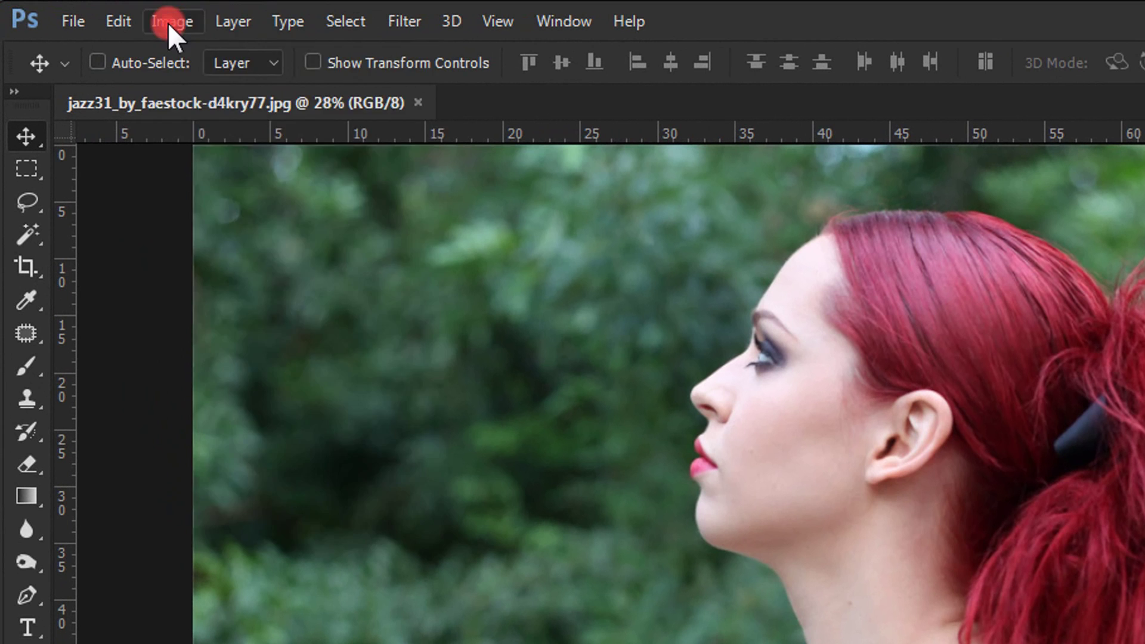
# Duplicate the image as a new document named 'Displacement'
pyautogui.click(169, 22)
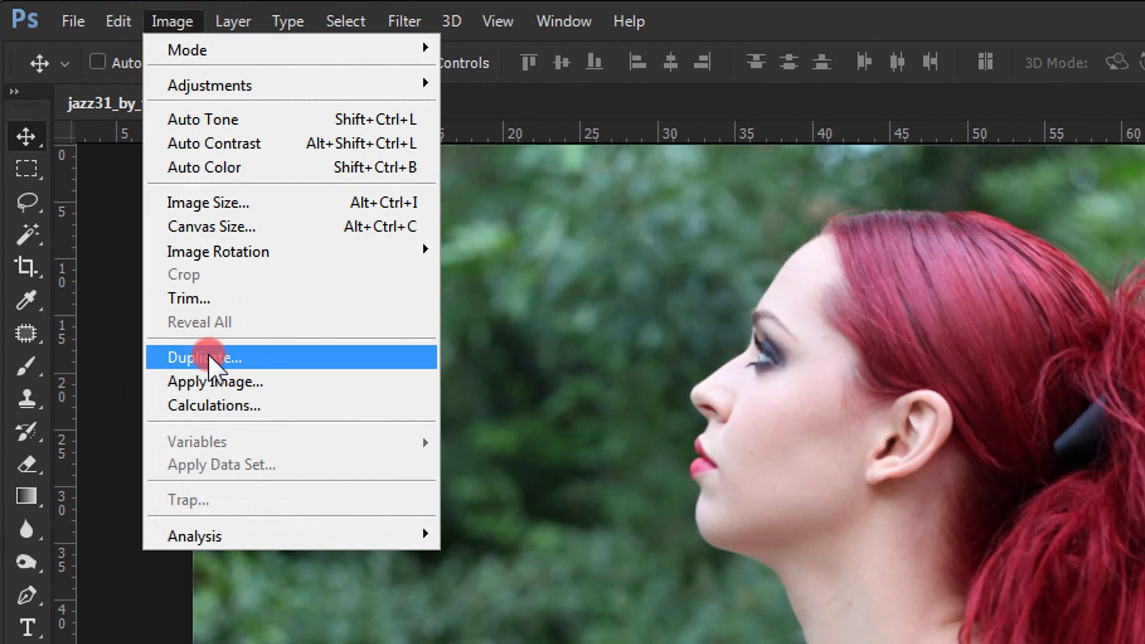
pyautogui.click(322, 359)
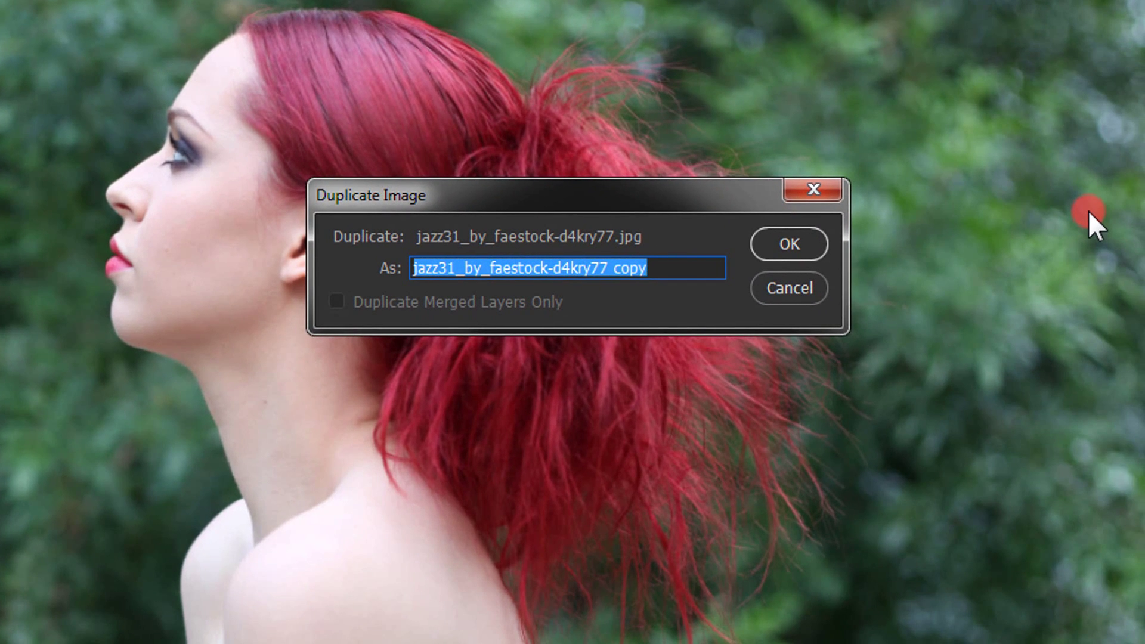
pyautogui.write('Displacement')
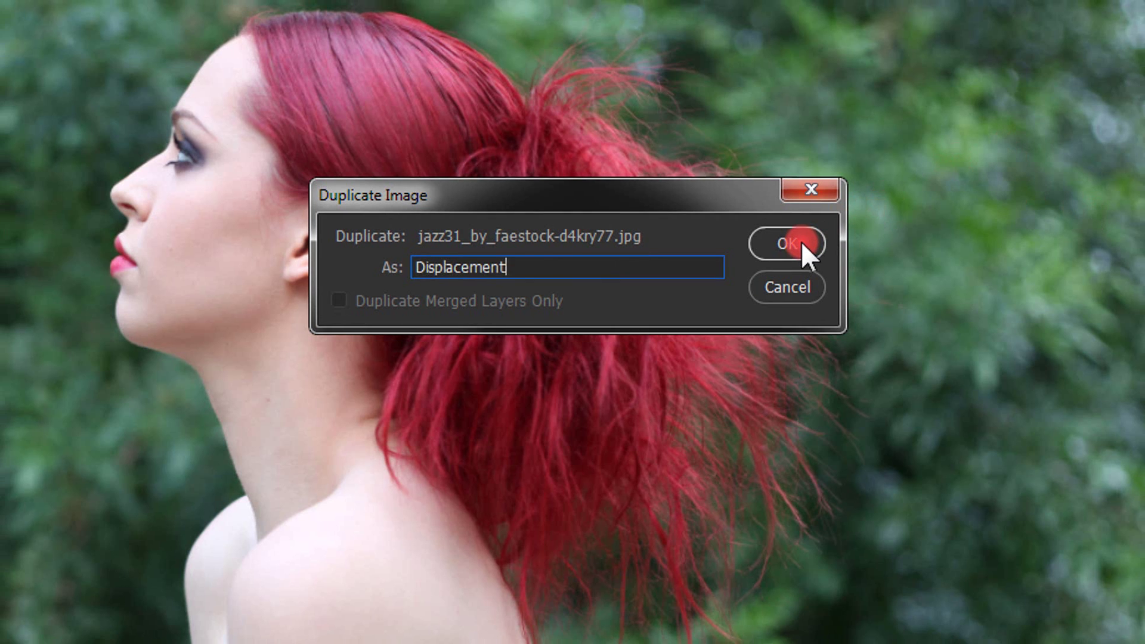
pyautogui.click(800, 242)
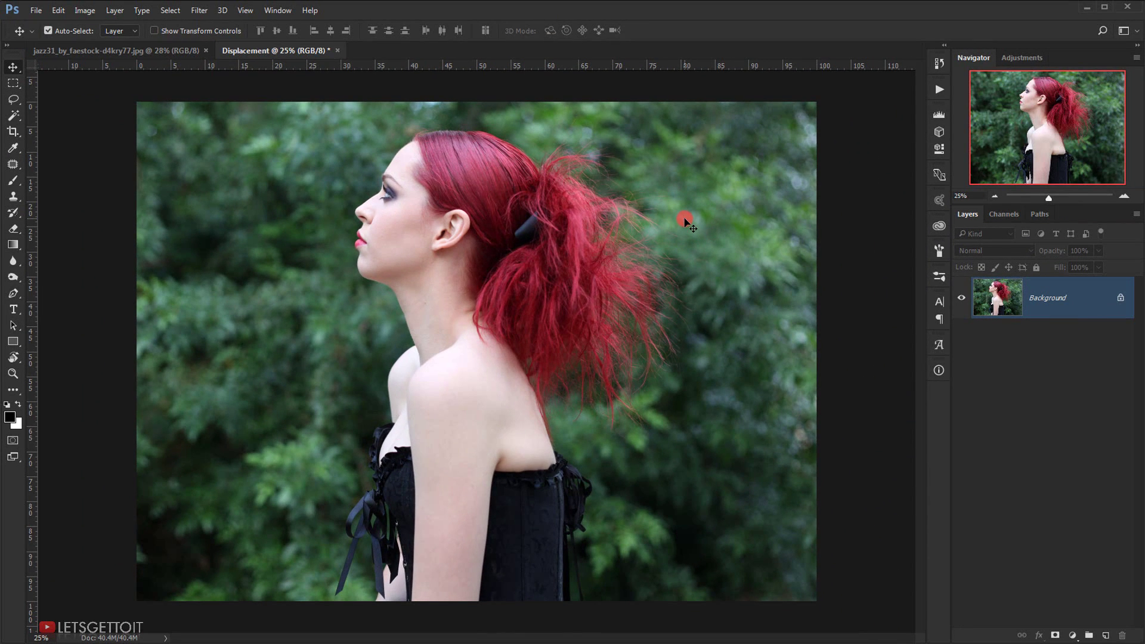
pyautogui.hotkey('ctrl', '0')
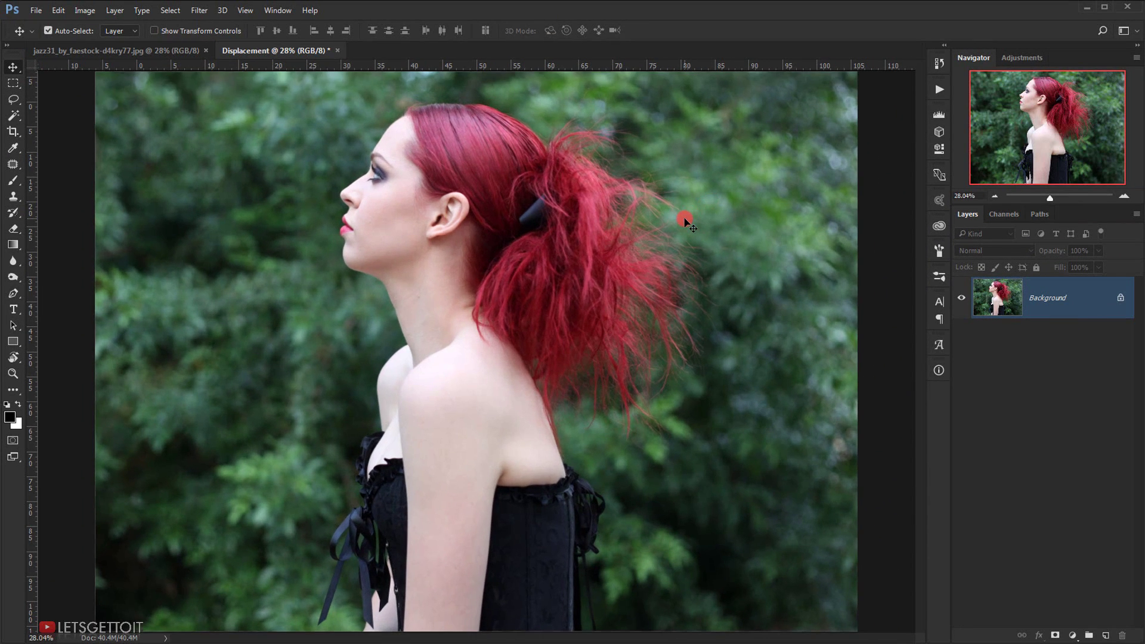
pyautogui.press('ctrl')
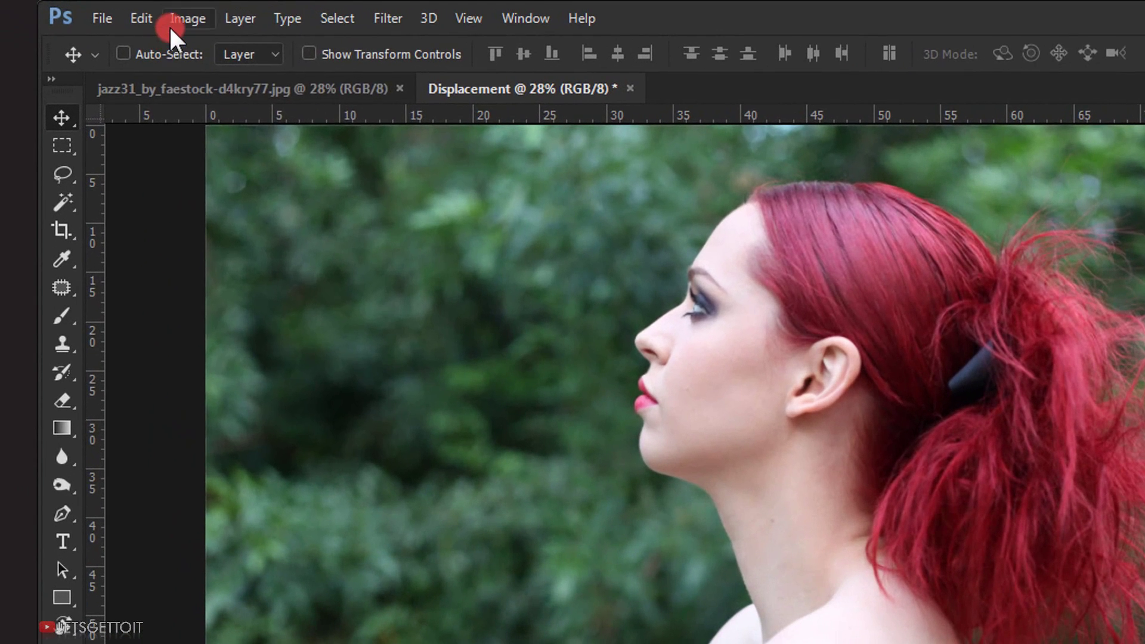
# Desaturate the Displacement copy to greyscale
pyautogui.click(85, 11)
pyautogui.moveTo(211, 71)
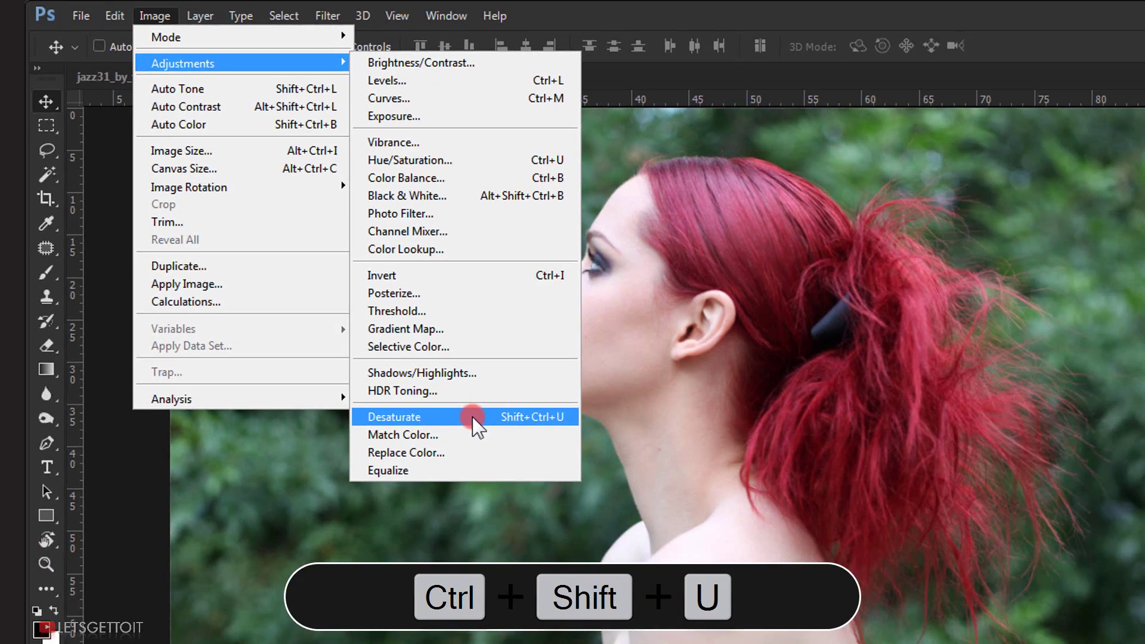
pyautogui.click(552, 483)
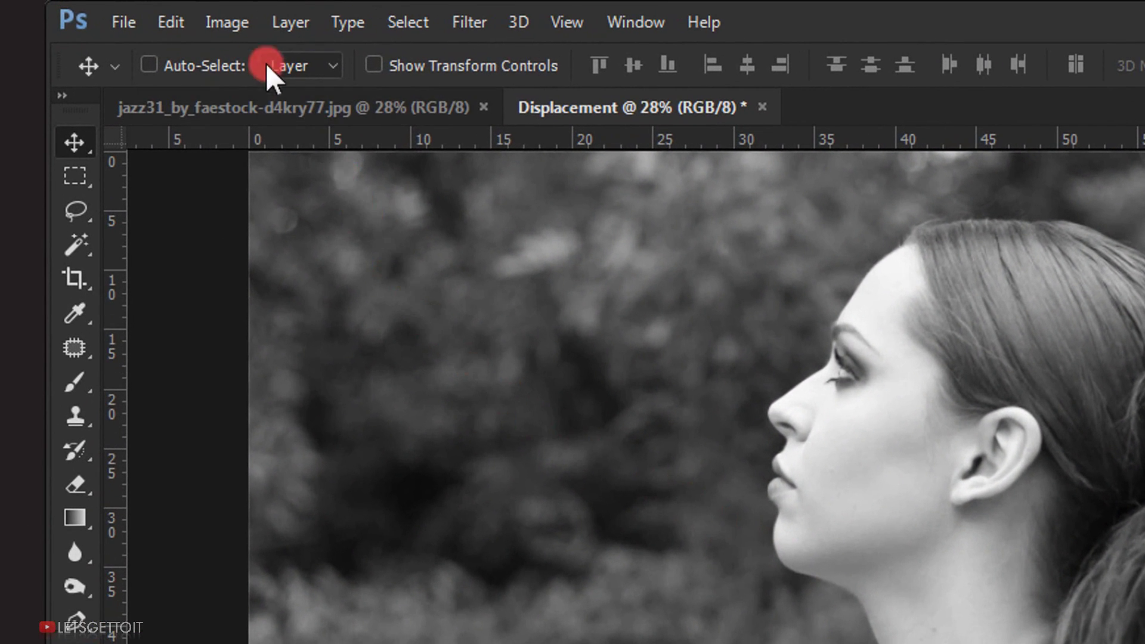
# Apply Levels with midtones 0.16 and white point 249 to darken the map
pyautogui.click(85, 11)
pyautogui.moveTo(256, 97)
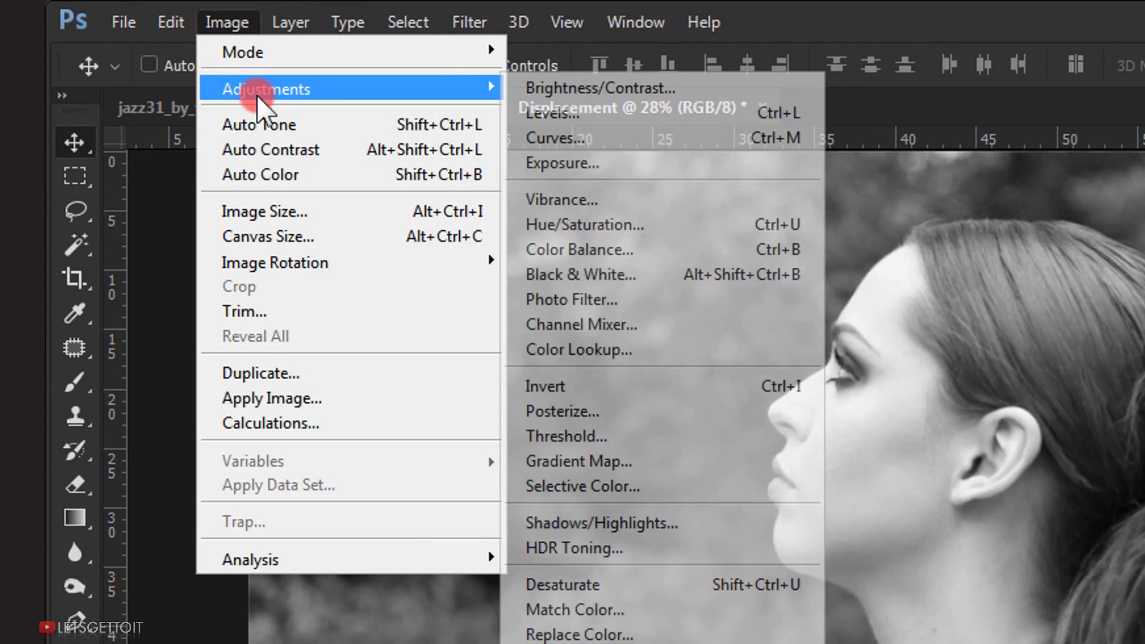
pyautogui.click(596, 123)
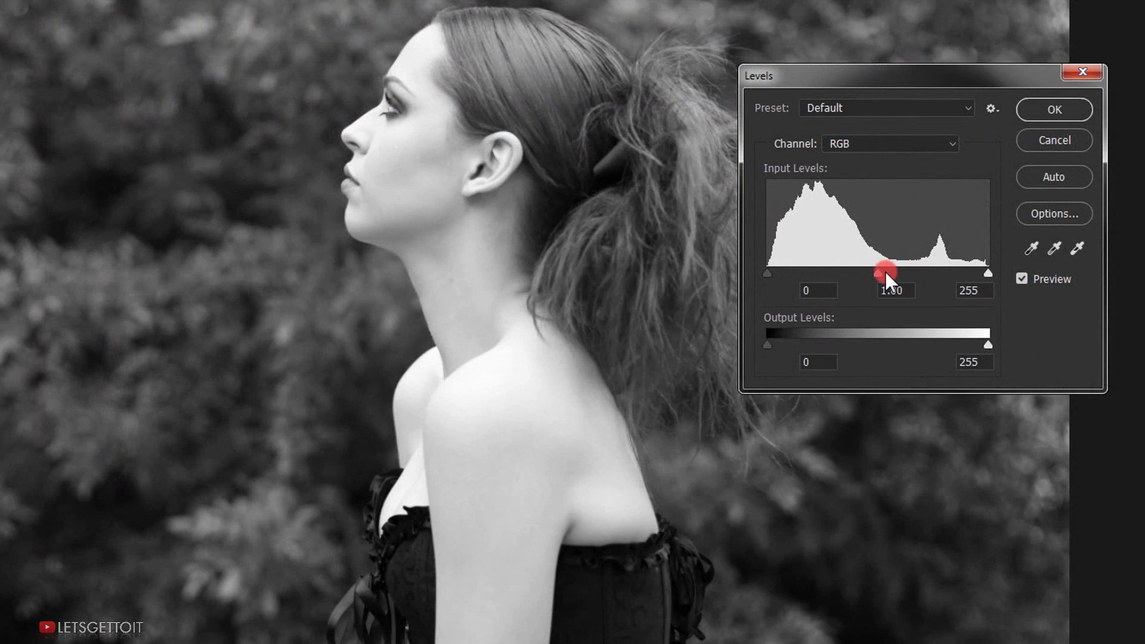
pyautogui.moveTo(885, 271); pyautogui.dragTo(960, 276)
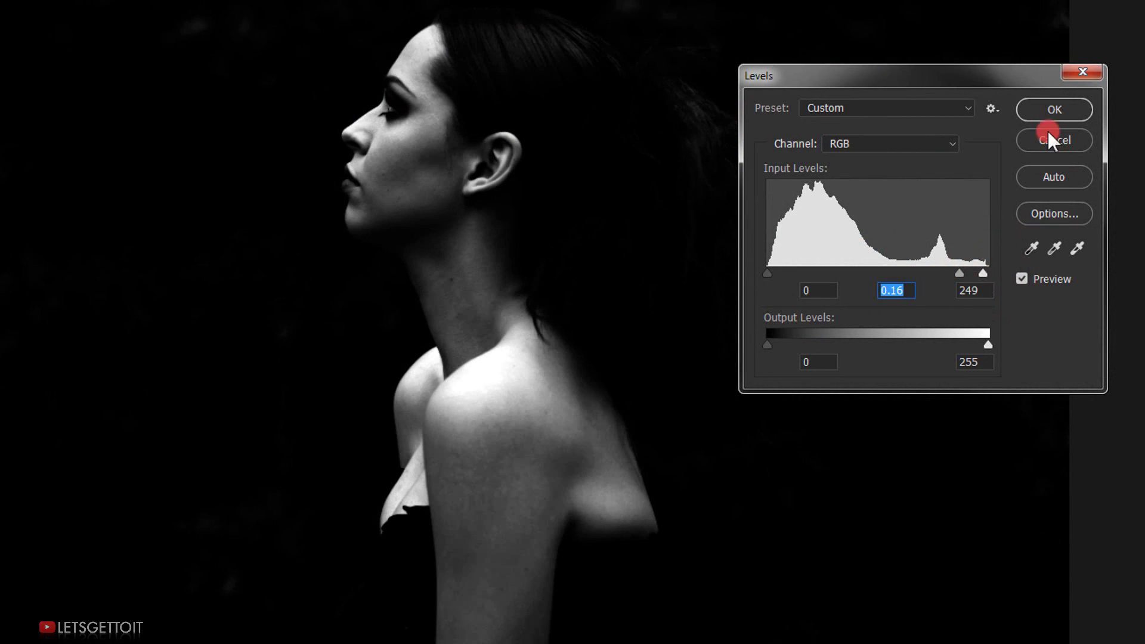
pyautogui.click(1049, 111)
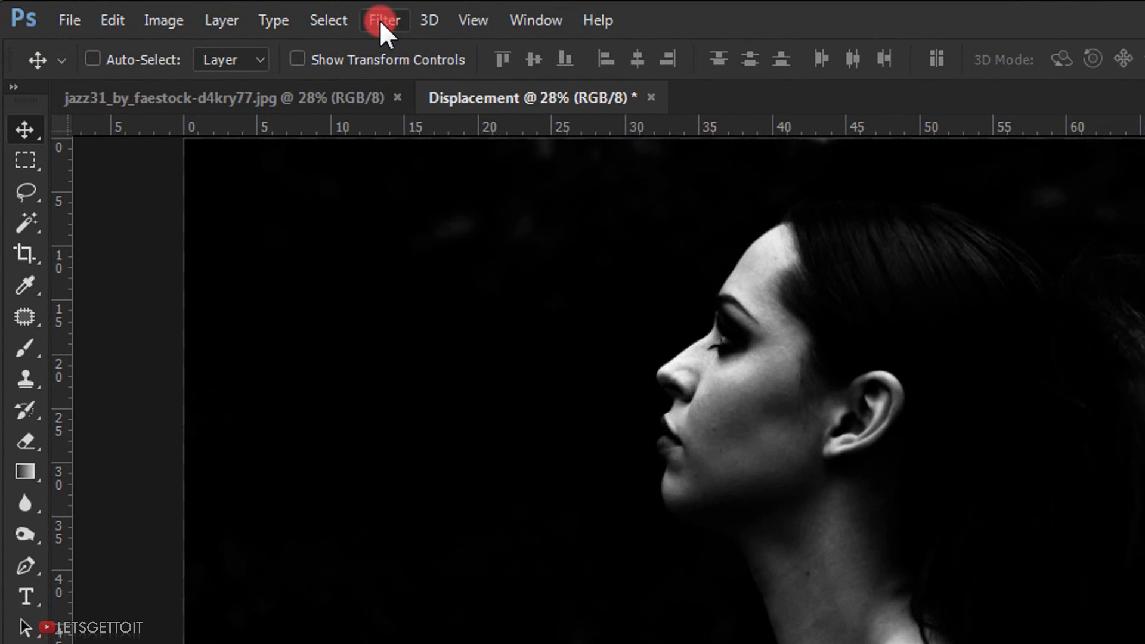
# Blur the greyscale Displacement map with a 5-pixel Gaussian Blur
pyautogui.click(381, 23)
pyautogui.moveTo(460, 277)
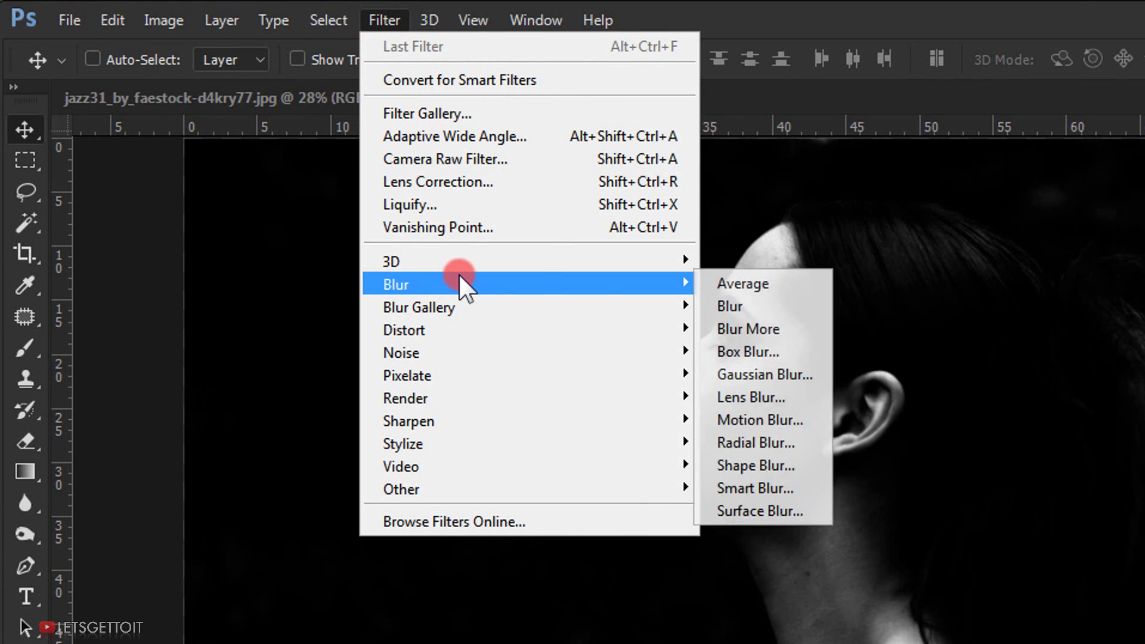
pyautogui.click(775, 375)
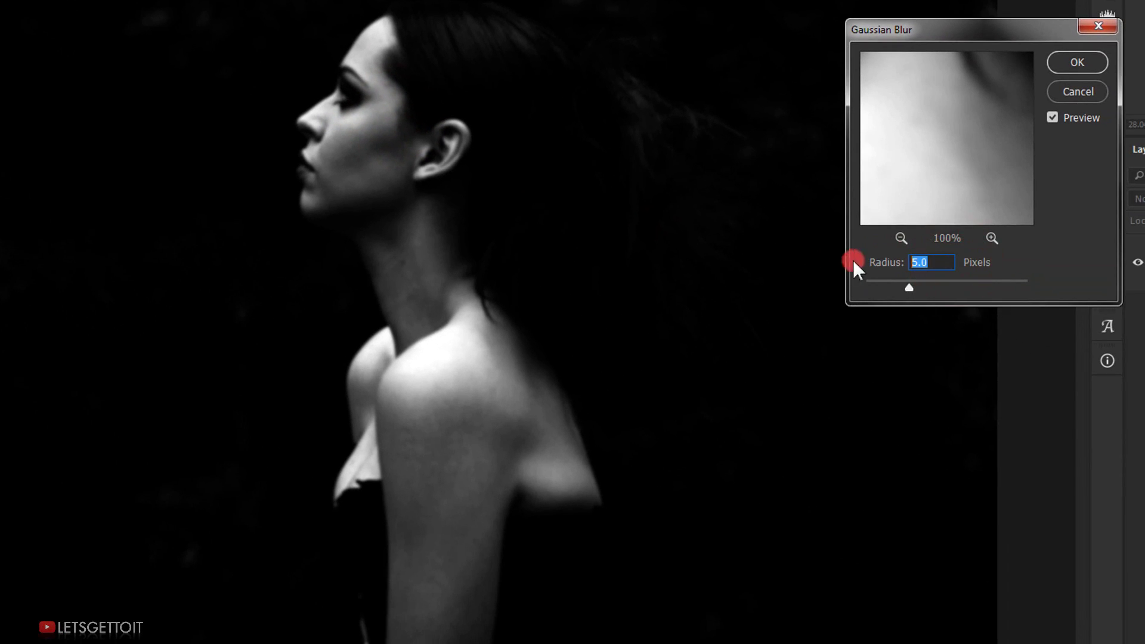
pyautogui.write('5')
pyautogui.click(1095, 59)
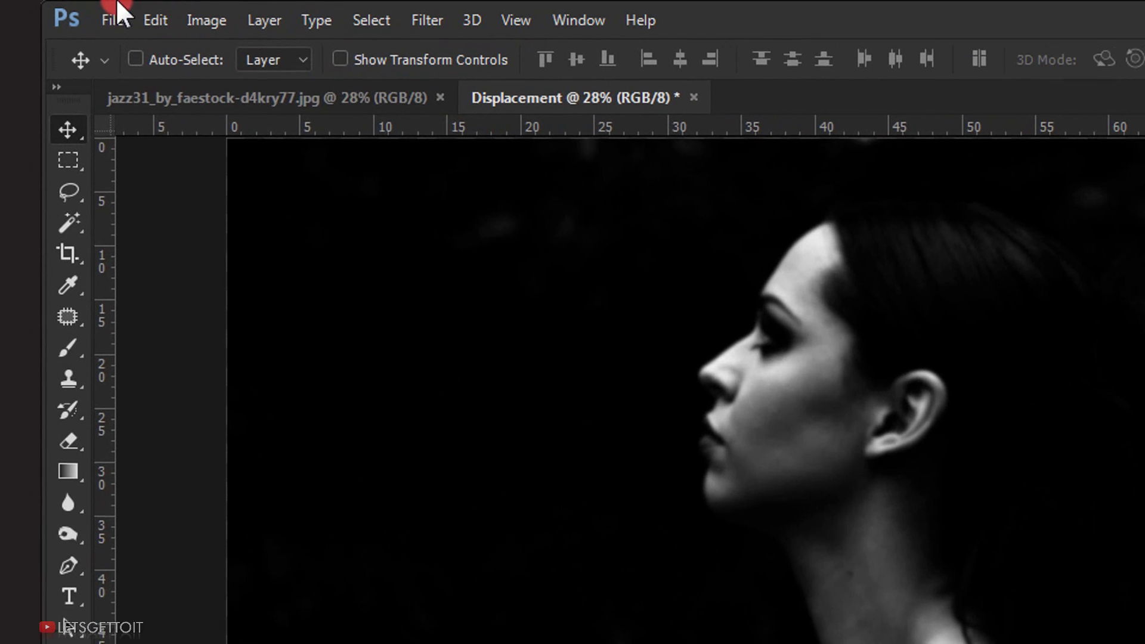
# Save the blurred map as Displacement.psd in Photoshop (*.PSD) format
pyautogui.click(36, 11)
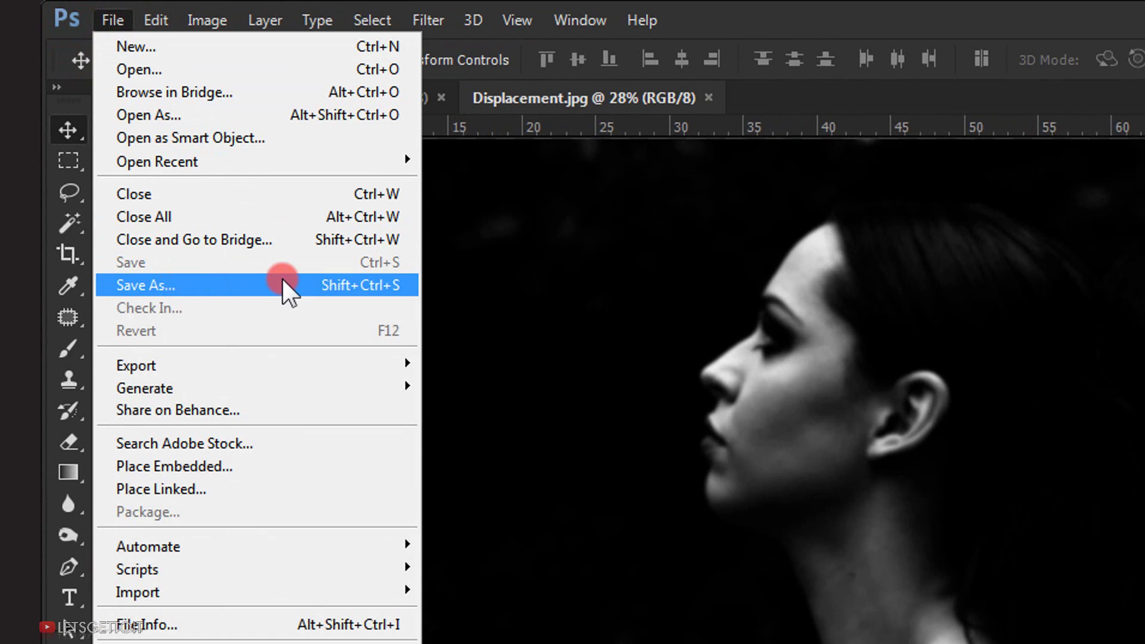
pyautogui.click(281, 278)
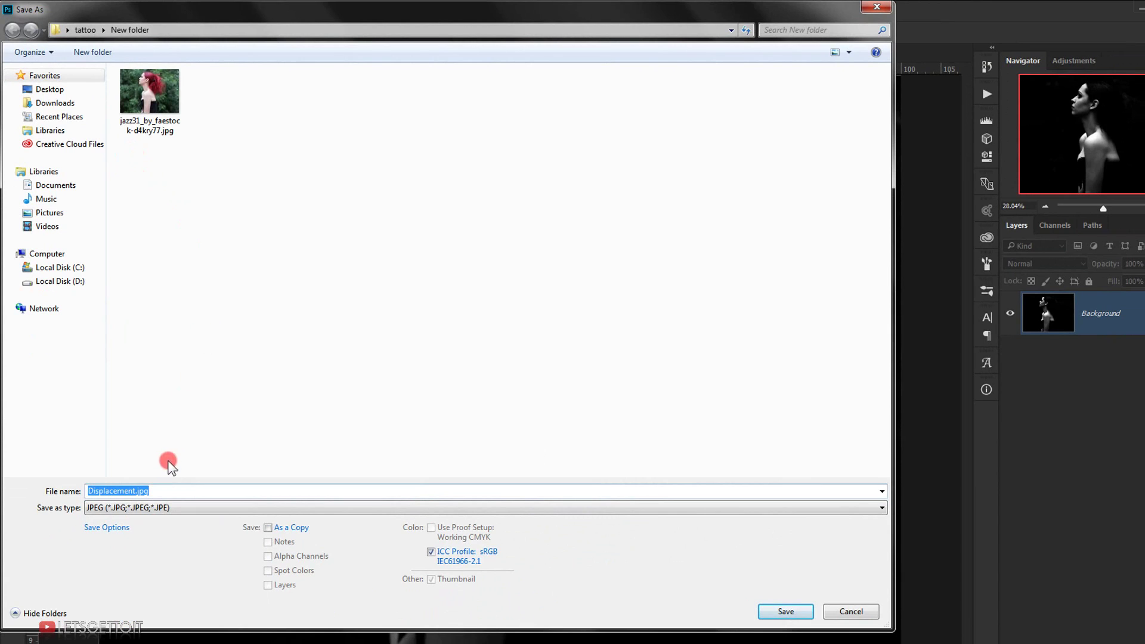
pyautogui.click(160, 511)
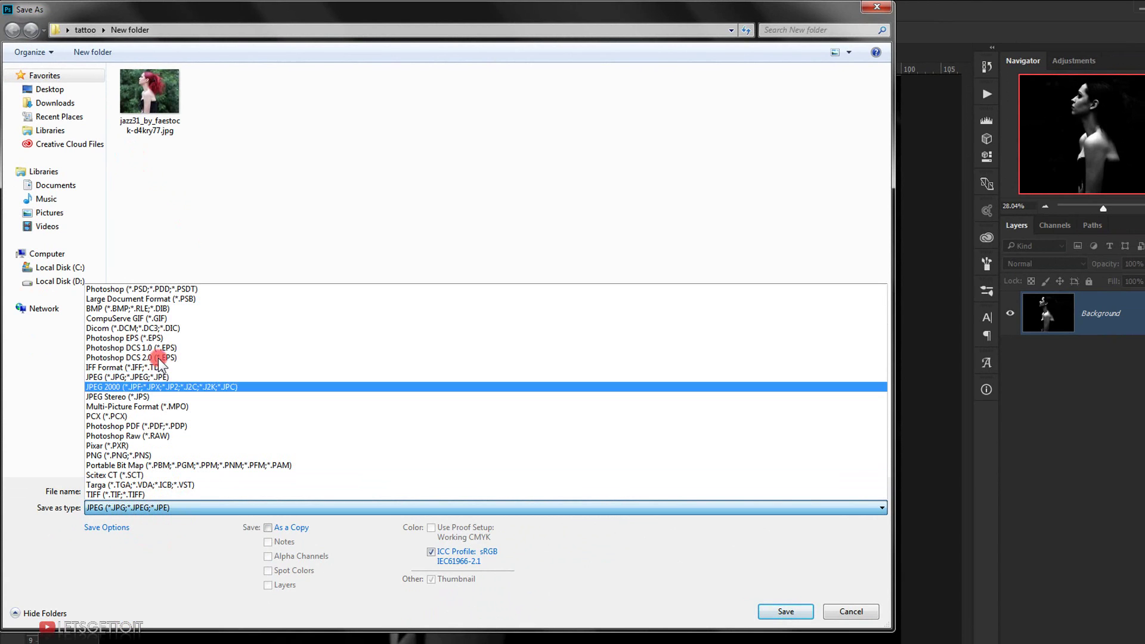
pyautogui.click(255, 288)
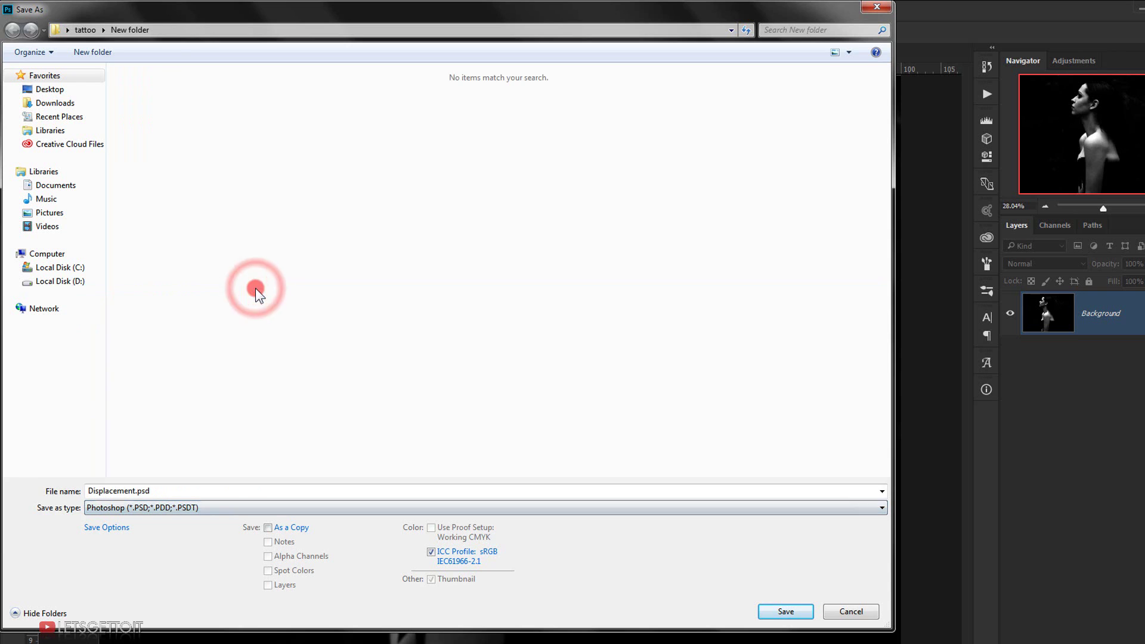
pyautogui.doubleClick(217, 488)
pyautogui.click(236, 492)
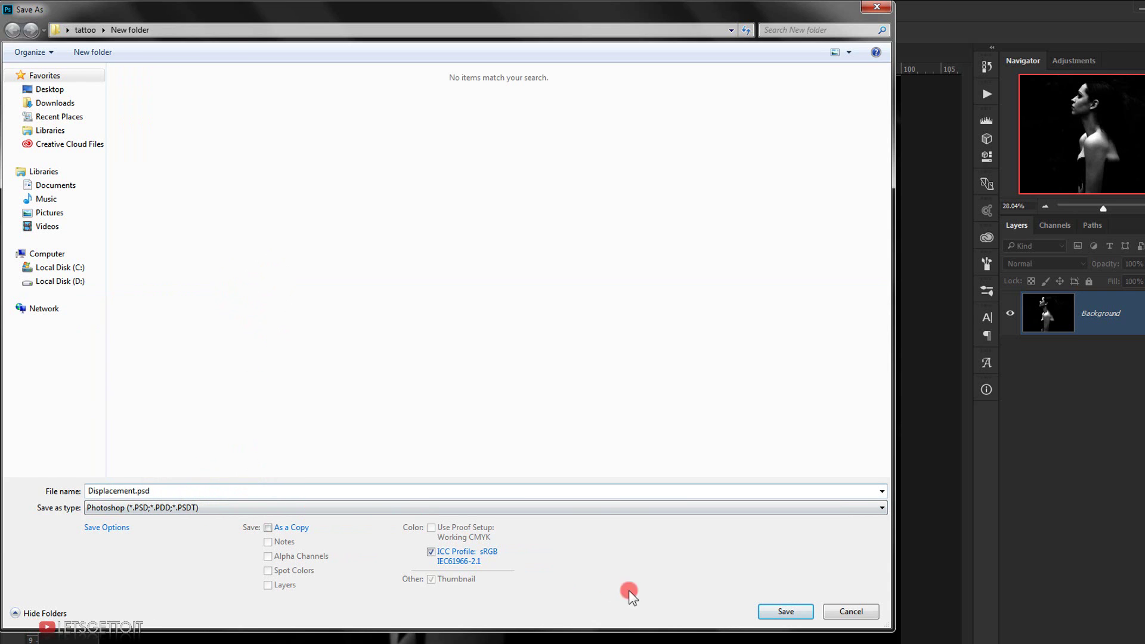
pyautogui.click(777, 618)
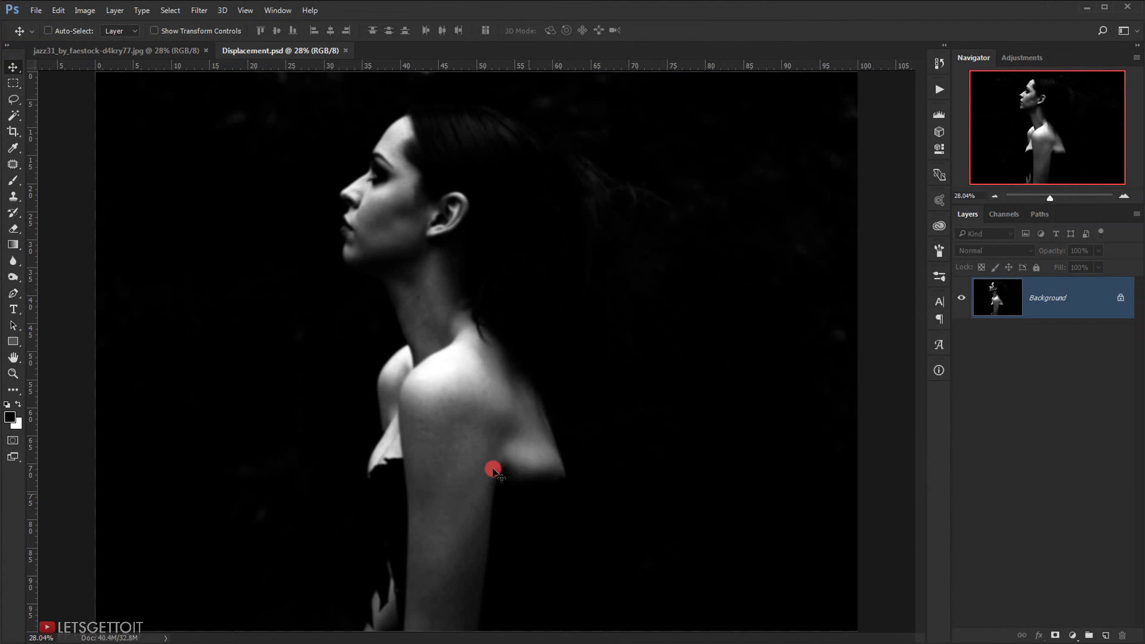
# Close Displacement.psd and open the dragon EPS, rasterized in RGB Color
pyautogui.click(344, 51)
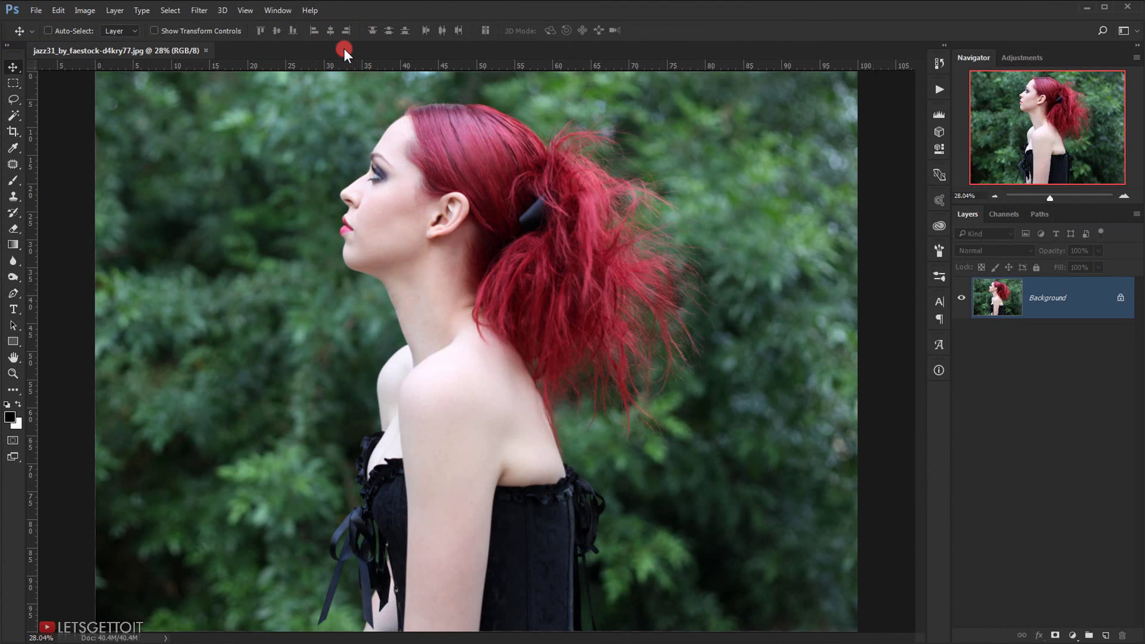
pyautogui.hotkey('alt', 'Tab')
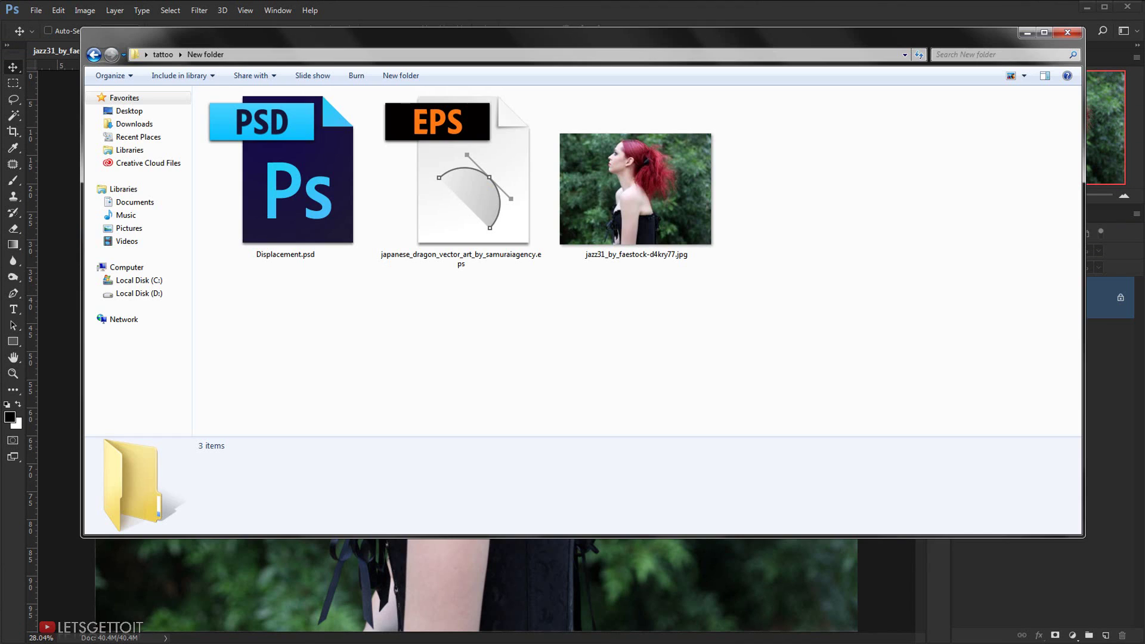
pyautogui.moveTo(471, 187); pyautogui.dragTo(20, 496)
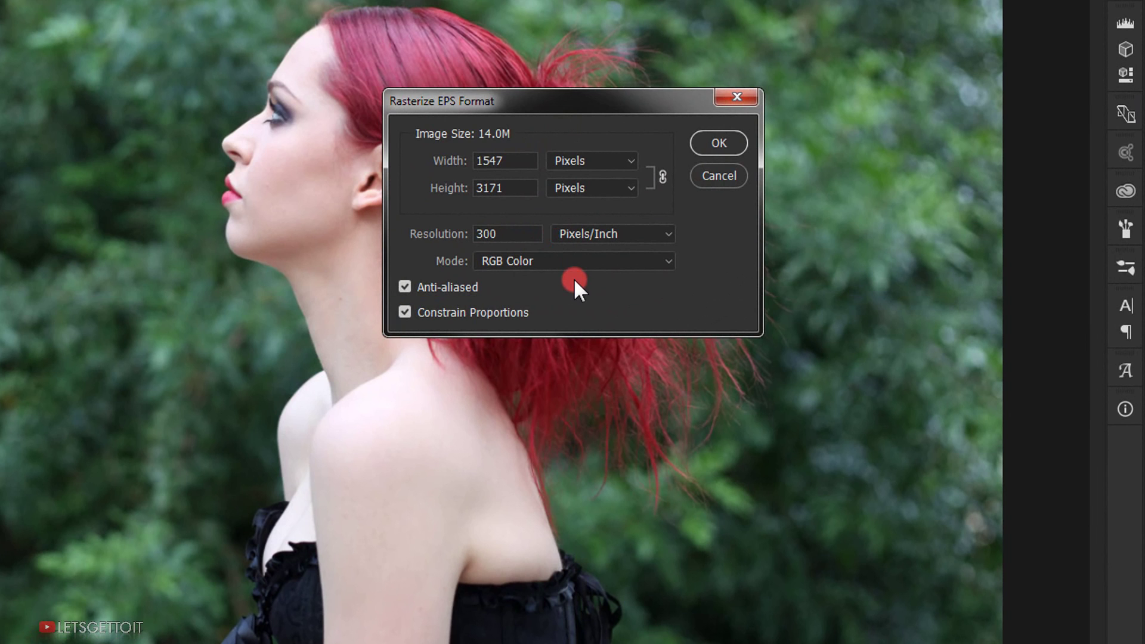
pyautogui.click(574, 265)
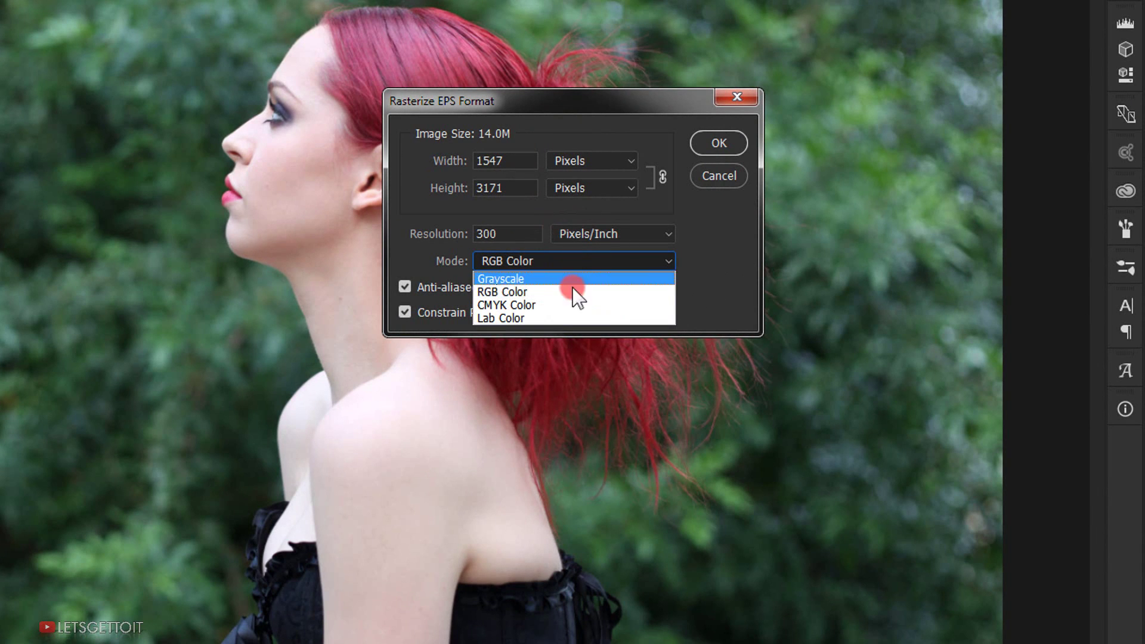
pyautogui.click(496, 292)
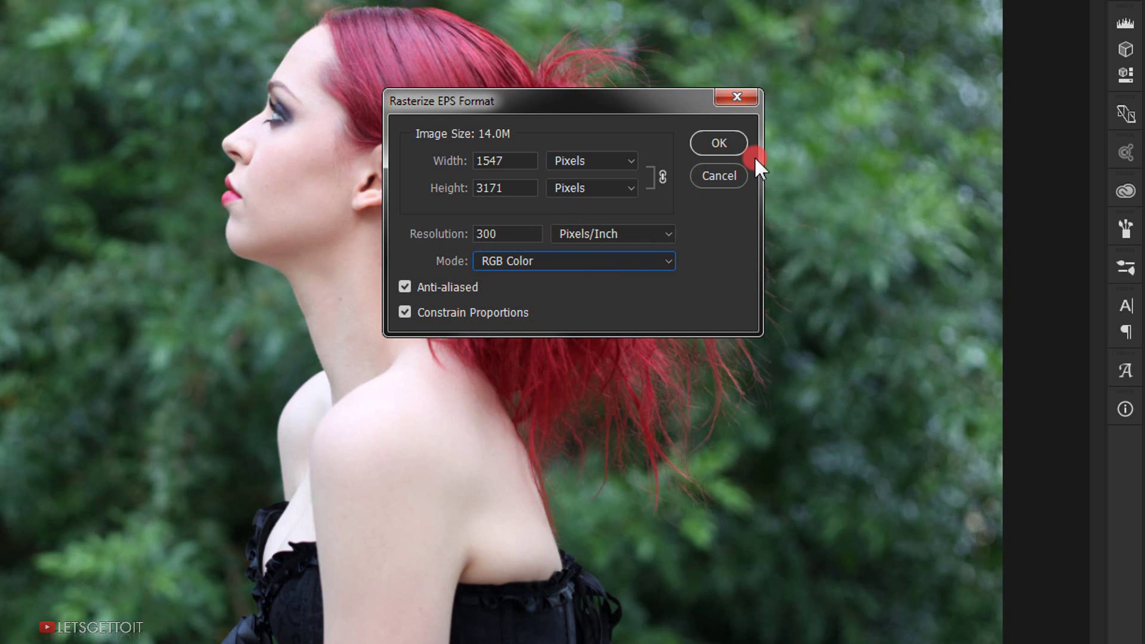
pyautogui.click(719, 143)
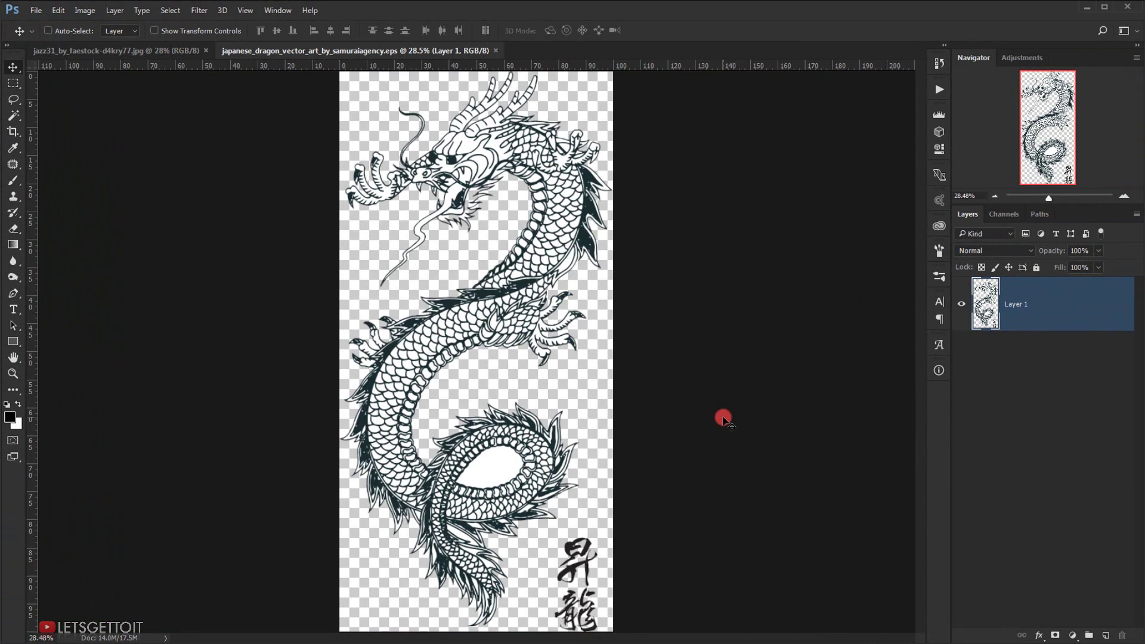
pyautogui.scroll(3, 544, 529)
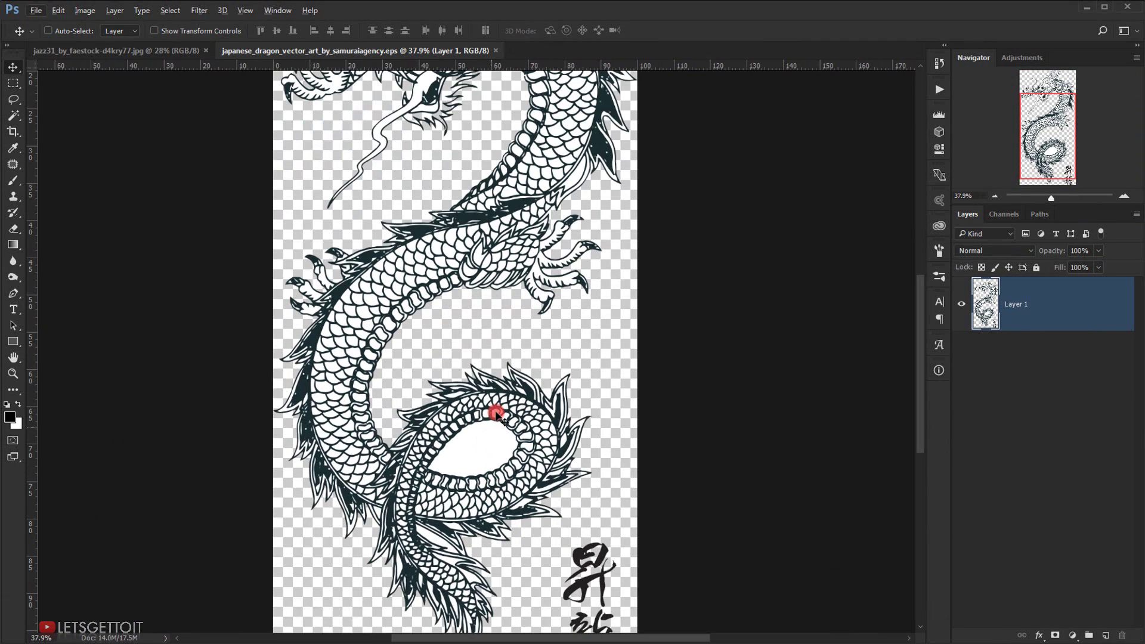
pyautogui.scroll(-3, 471, 452)
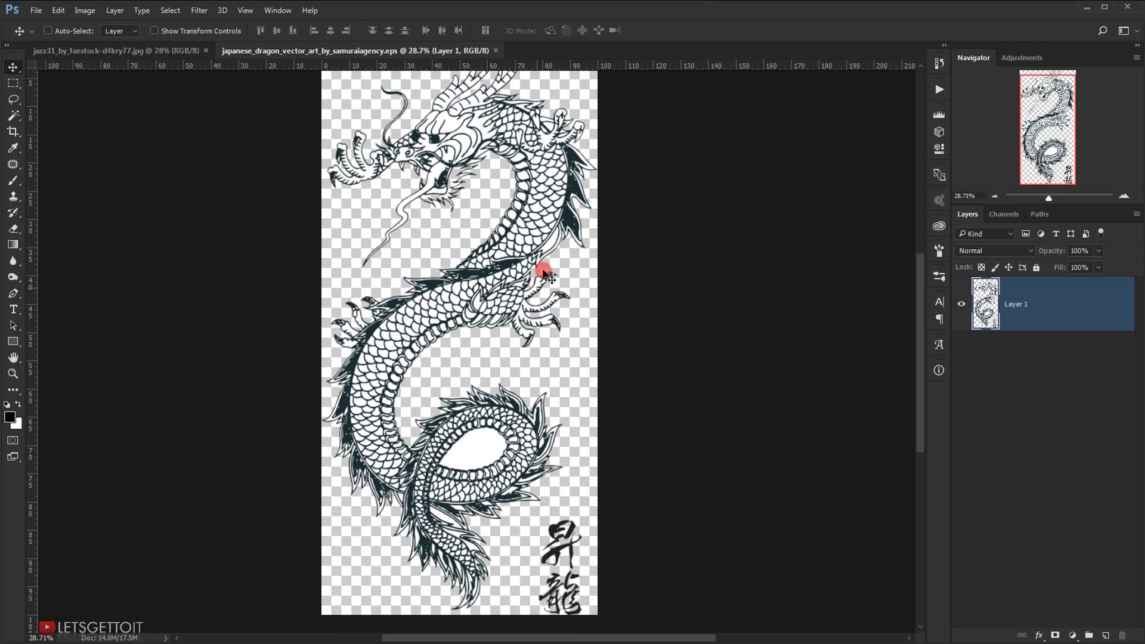
pyautogui.scroll(-2, 546, 307)
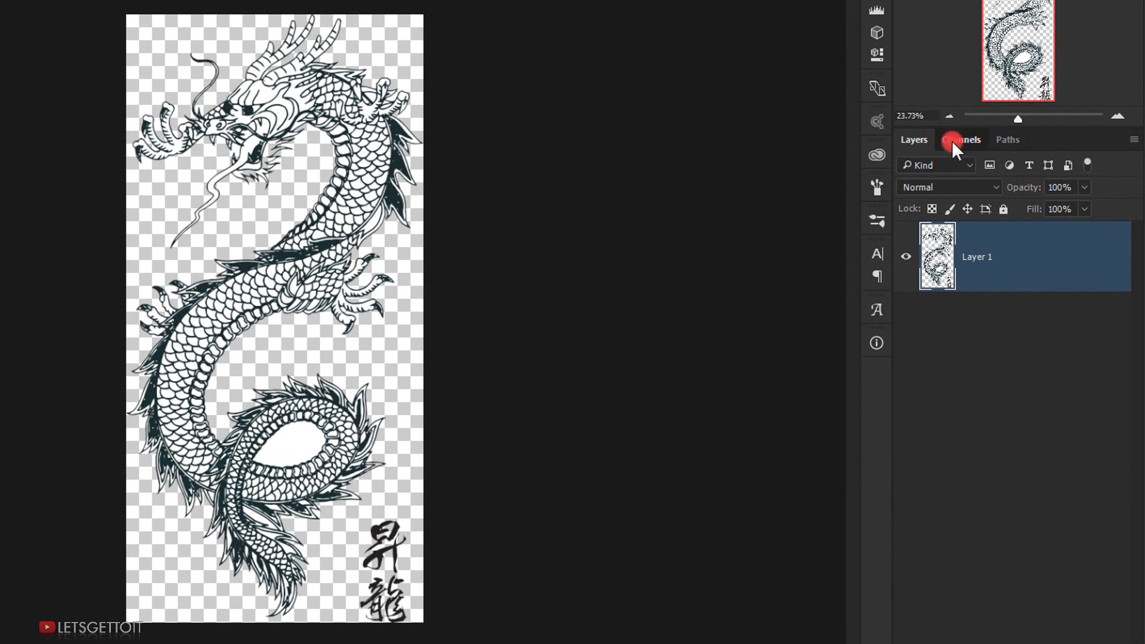
# Select the dragon's light tones via the RGB channel and delete them, leaving linework on transparency
pyautogui.click(952, 140)
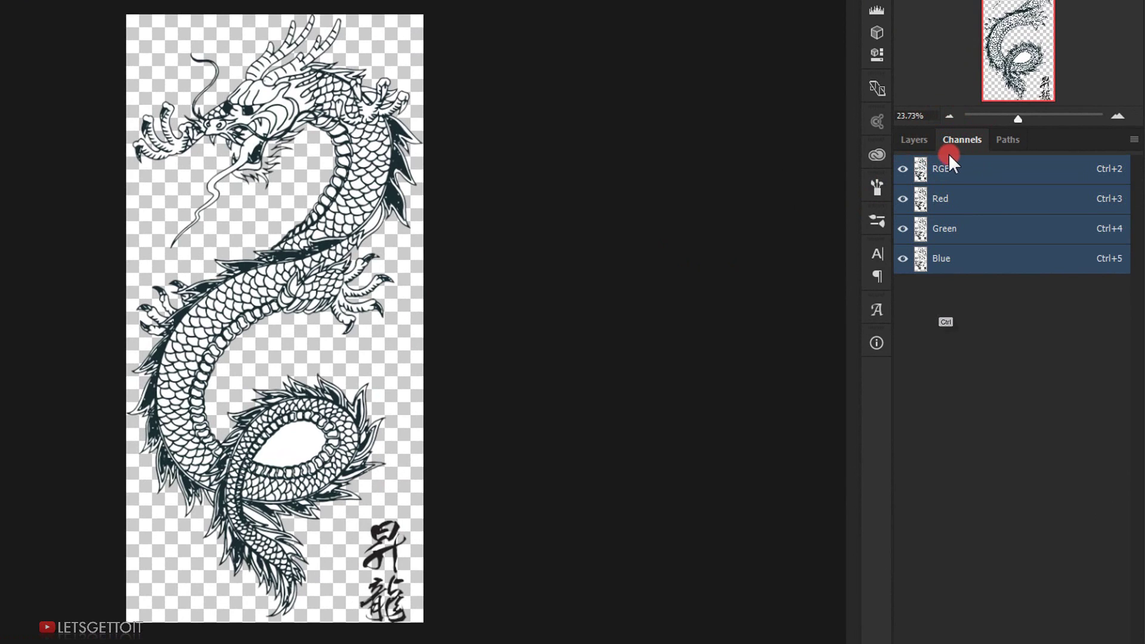
pyautogui.keyDown('ctrl'); pyautogui.click(923, 172); pyautogui.keyUp('ctrl')
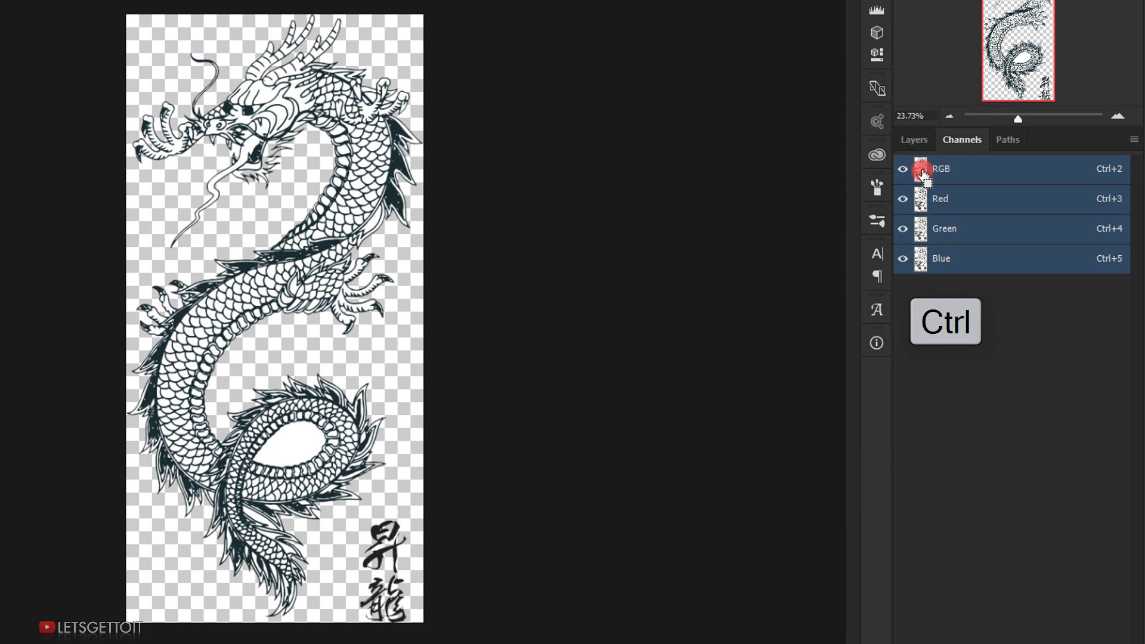
pyautogui.keyDown('ctrl'); pyautogui.click(924, 172); pyautogui.keyUp('ctrl')
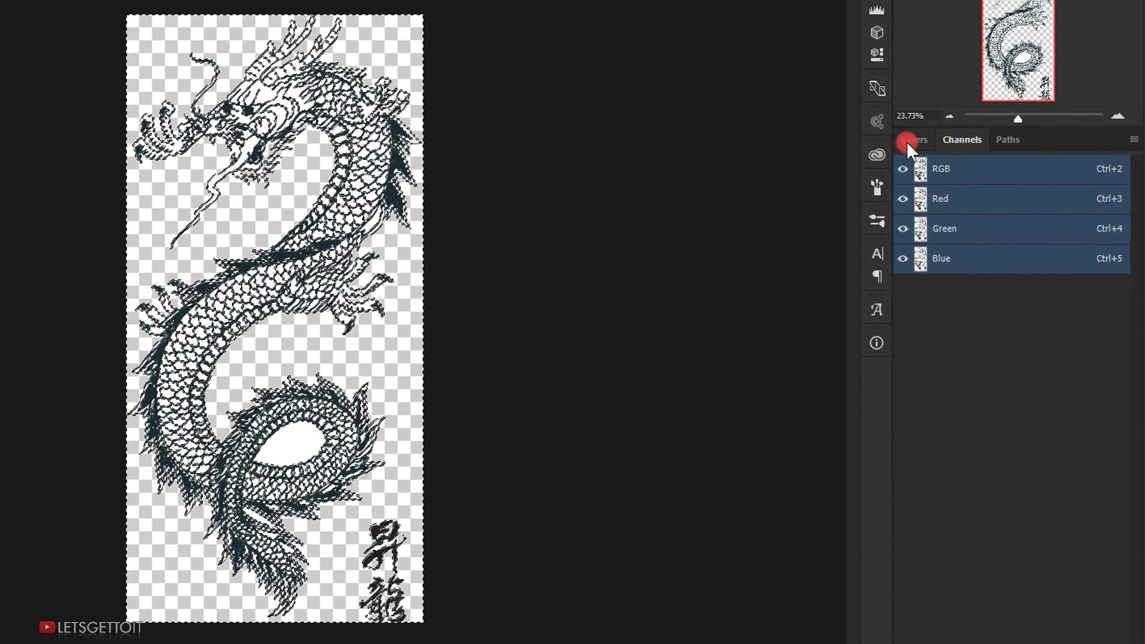
pyautogui.click(911, 141)
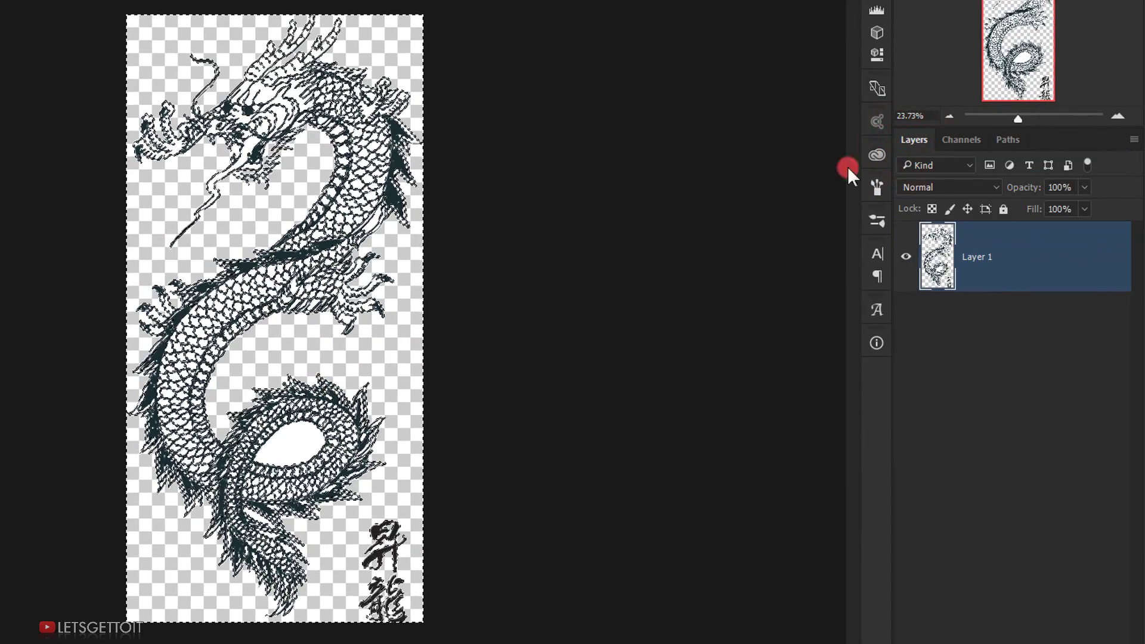
pyautogui.press('Delete')
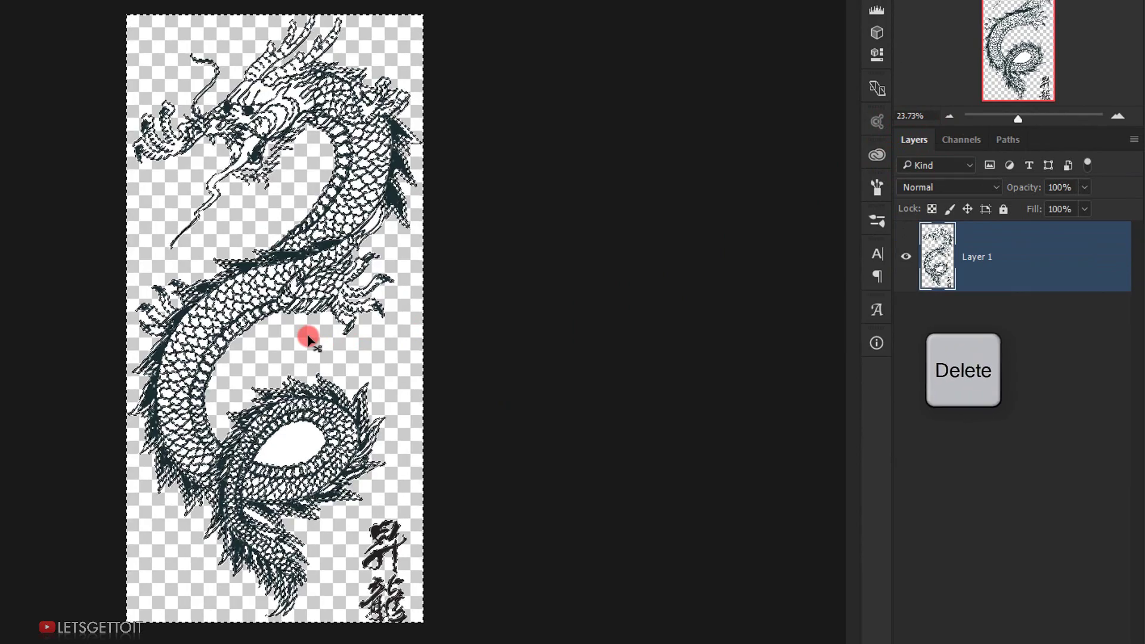
pyautogui.hotkey('ctrl', 'd')
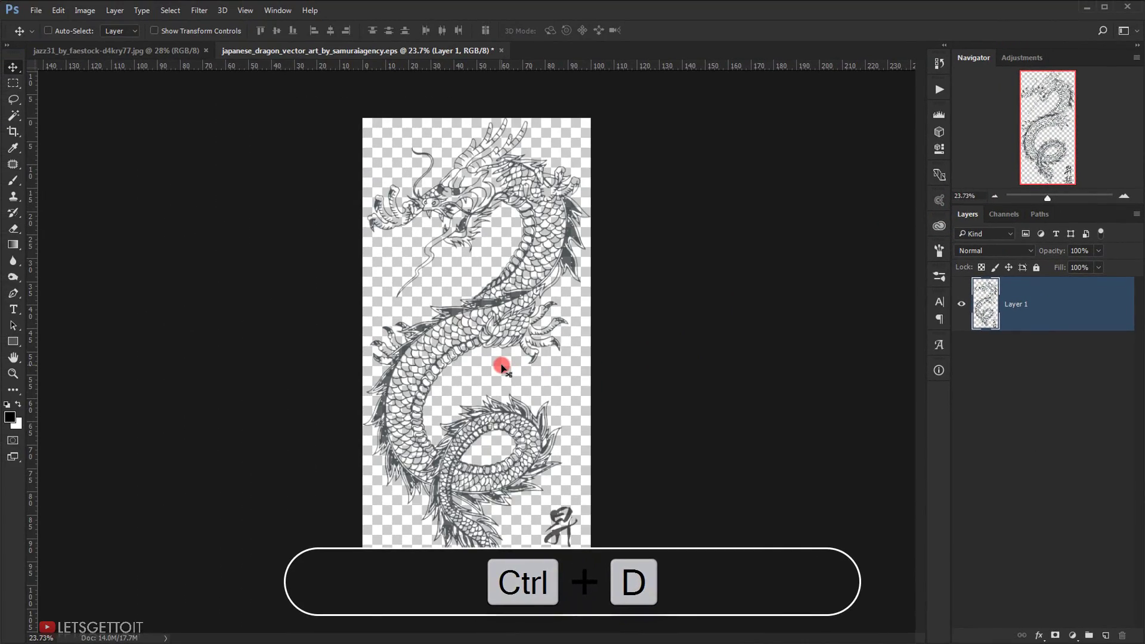
pyautogui.scroll(-1, 502, 365)
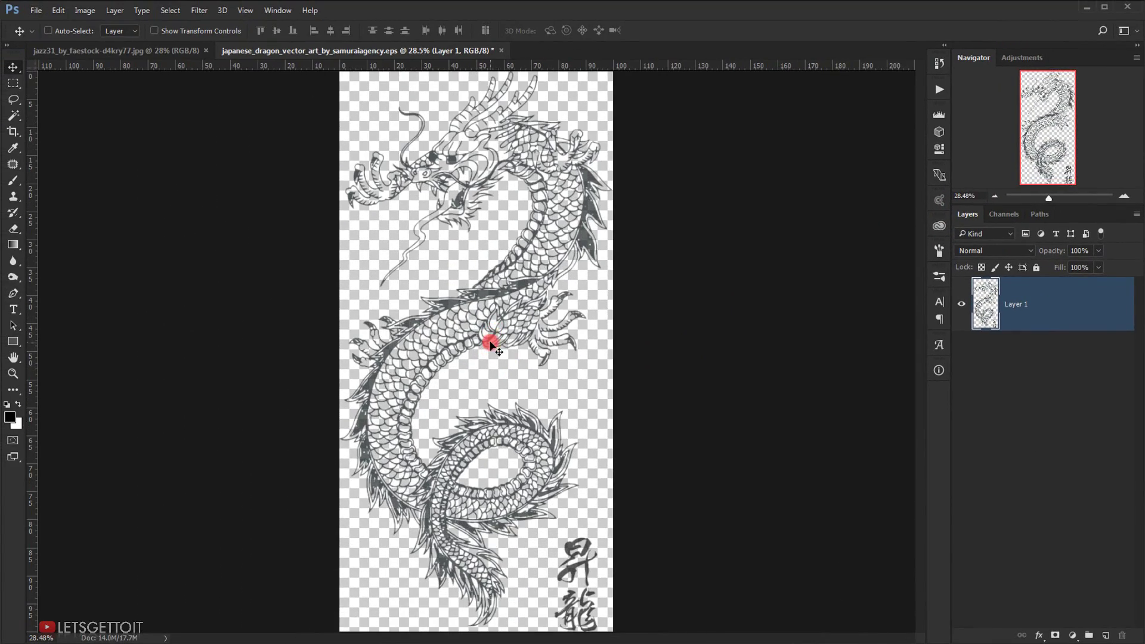
# Move the dragon layer into the red-haired woman photo
pyautogui.moveTo(504, 310); pyautogui.dragTo(206, 143)
pyautogui.moveTo(415, 352); pyautogui.dragTo(430, 358)
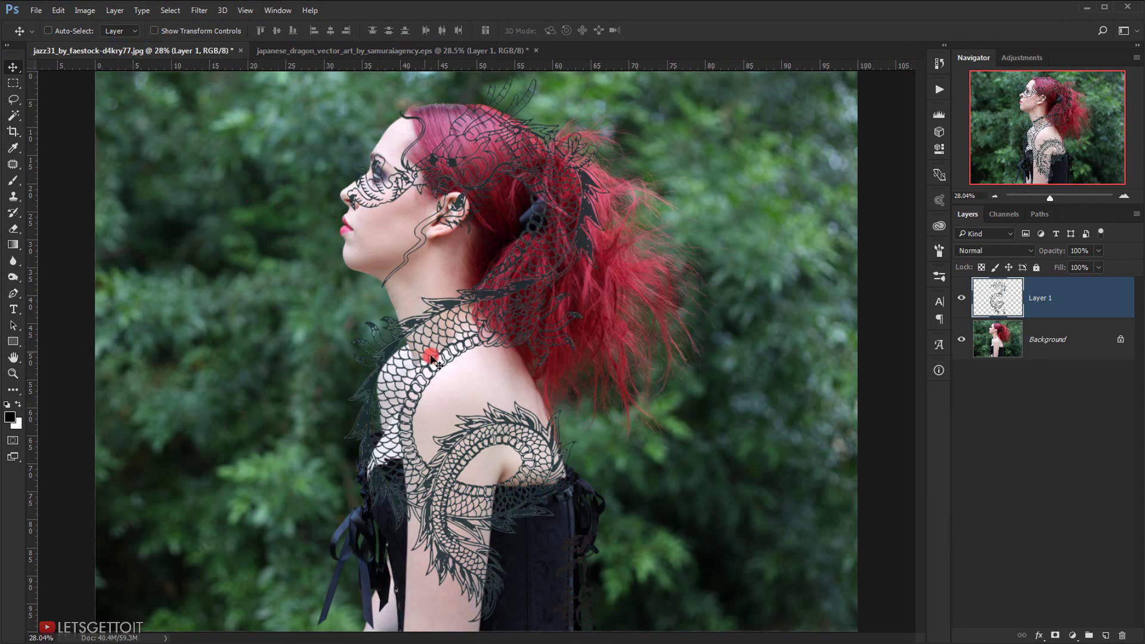
pyautogui.scroll(-2, 439, 358)
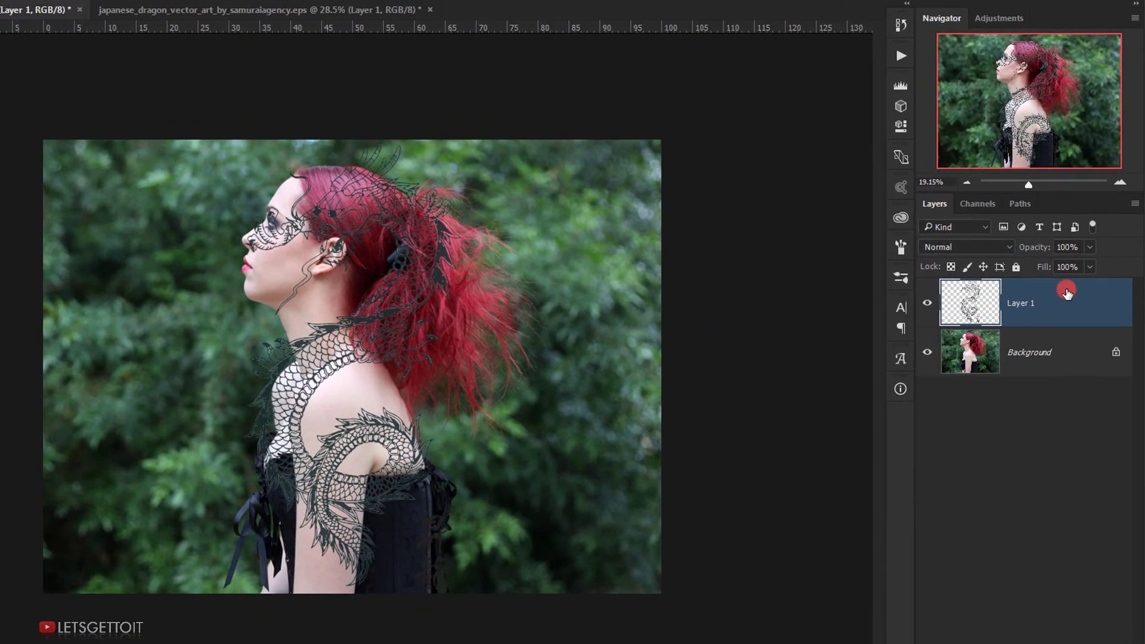
# Convert the dragon layer to a smart object named 'Dragon tattoo'
pyautogui.rightClick(1080, 289)
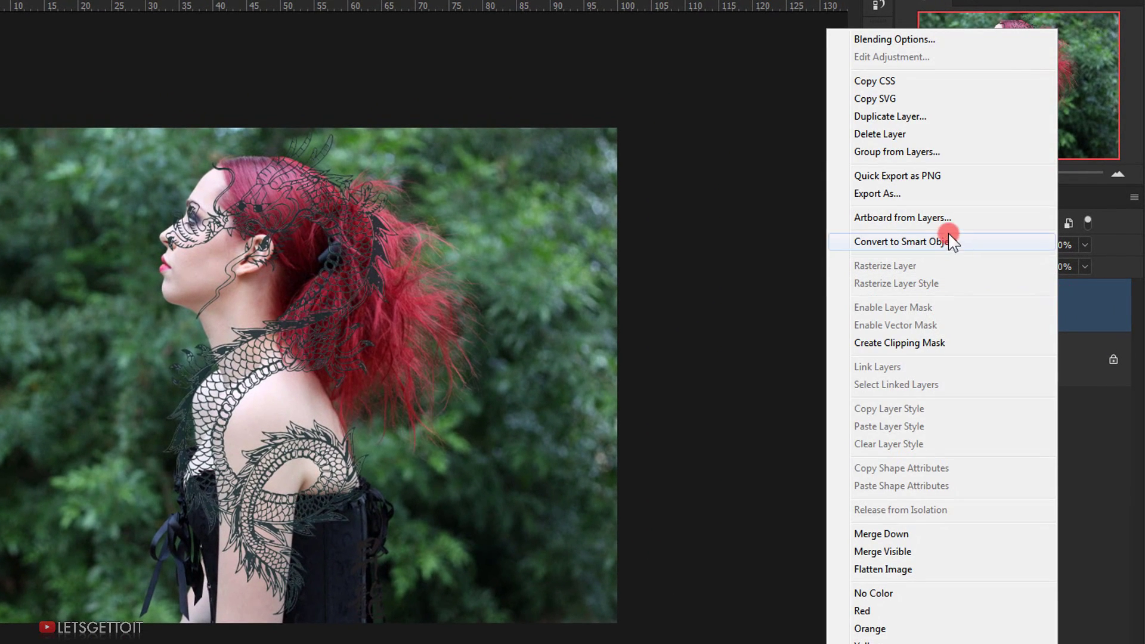
pyautogui.click(888, 242)
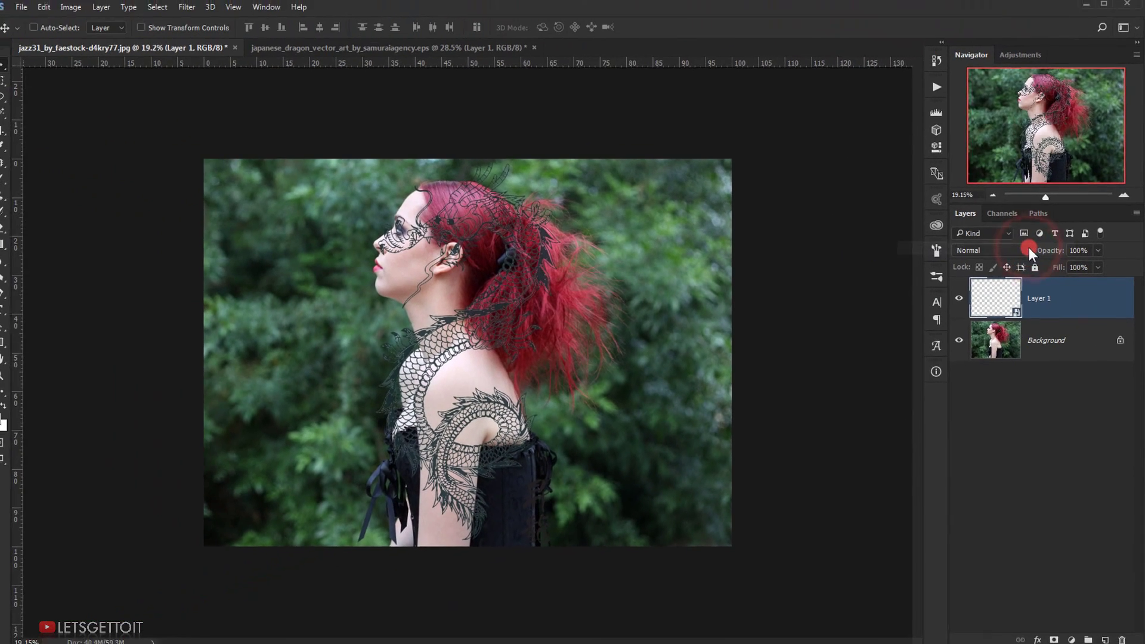
pyautogui.click(1007, 303)
pyautogui.doubleClick(1039, 294)
pyautogui.write('Dragon tattoo')
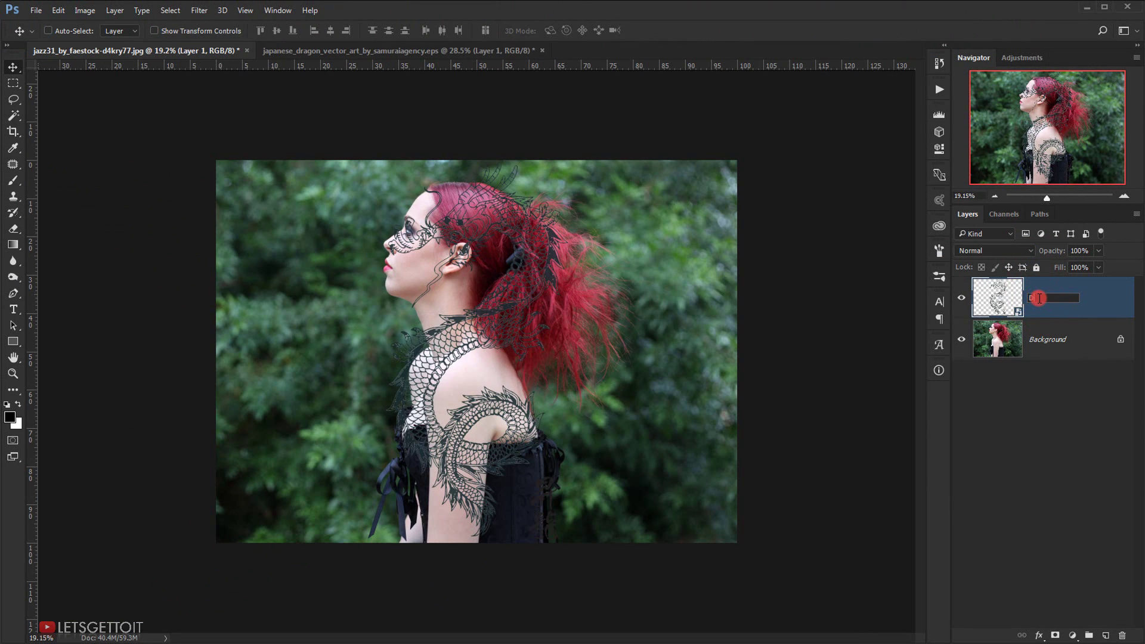
pyautogui.press('Return')
pyautogui.scroll(3, 556, 352)
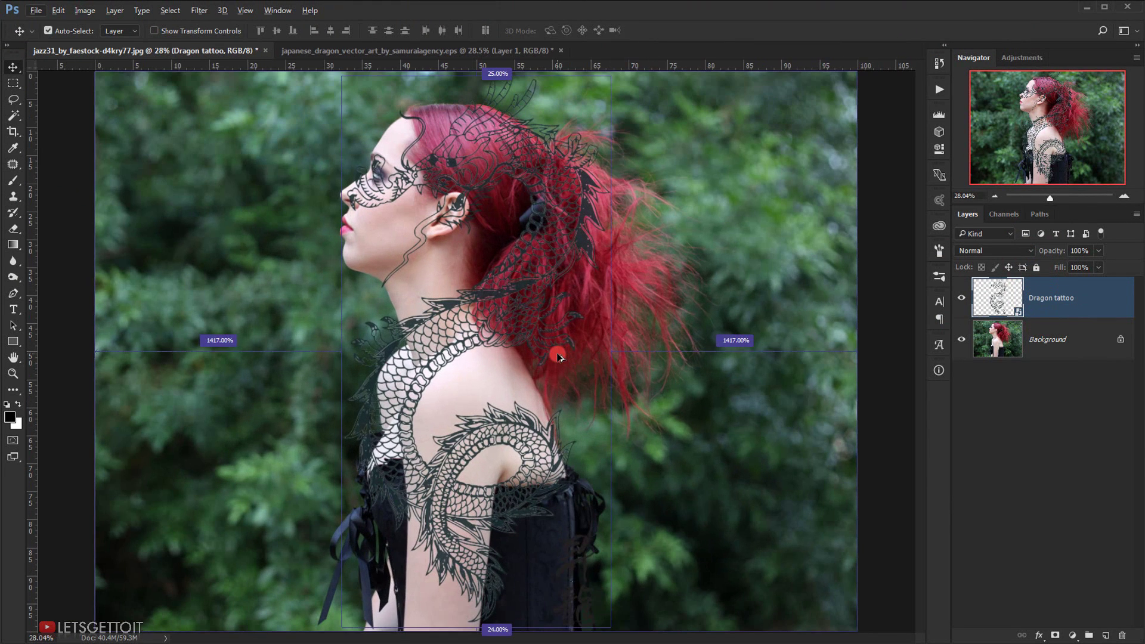
# Scale the dragon to about 45%, rotate it 6°, and place it over the shoulder and upper arm
pyautogui.hotkey('ctrl', 't')
pyautogui.scroll(-2, 556, 352)
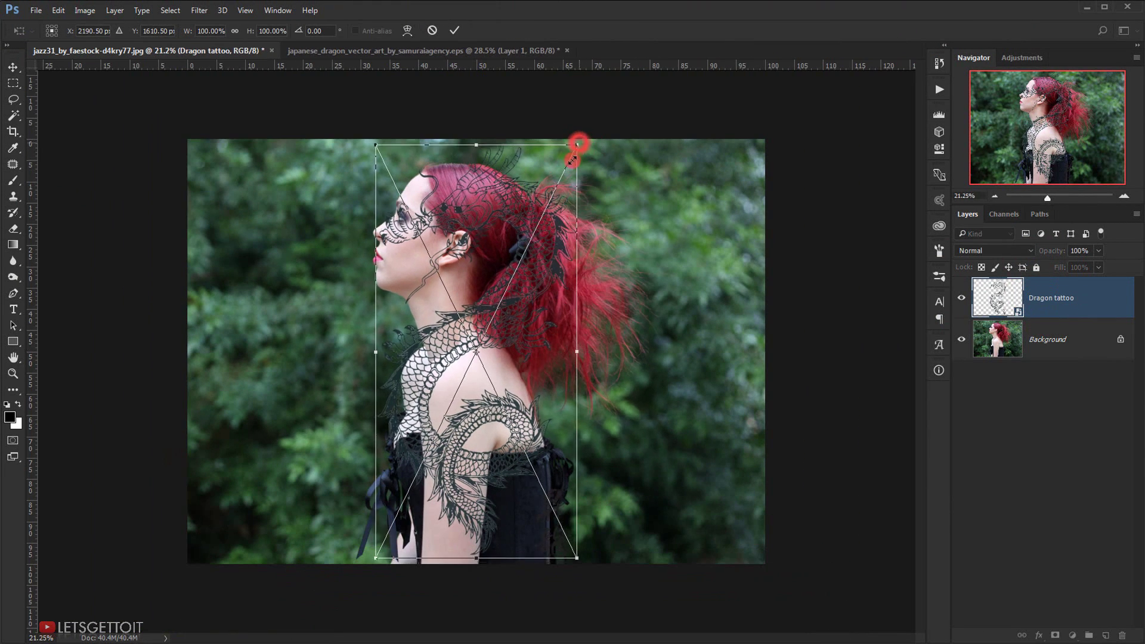
pyautogui.moveTo(578, 142); pyautogui.dragTo(528, 243)
pyautogui.moveTo(506, 332); pyautogui.dragTo(462, 434)
pyautogui.scroll(2, 462, 422)
pyautogui.moveTo(486, 606); pyautogui.dragTo(483, 600)
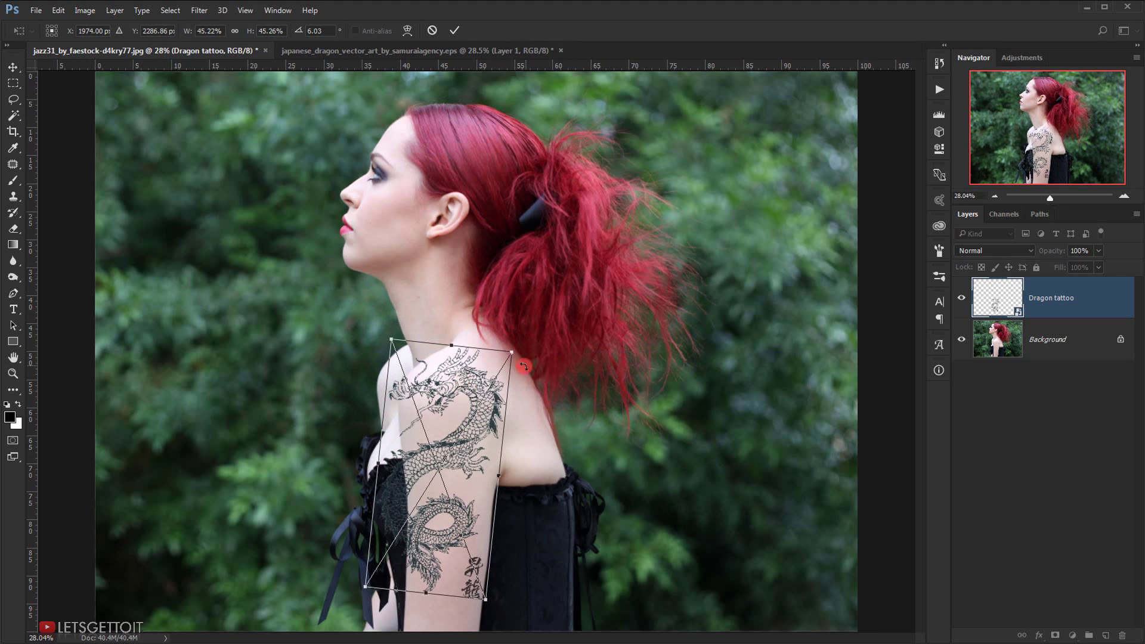
pyautogui.press('Return')
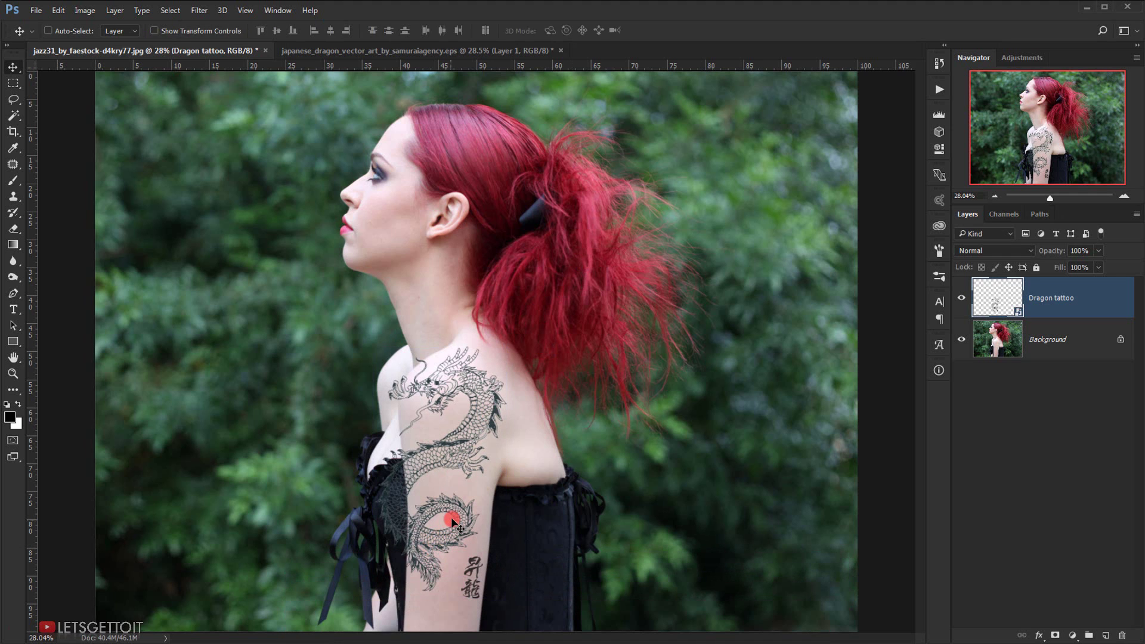
pyautogui.scroll(4, 454, 520)
pyautogui.moveTo(470, 475); pyautogui.dragTo(478, 397)
pyautogui.scroll(-3, 475, 403)
pyautogui.moveTo(523, 334); pyautogui.dragTo(518, 358)
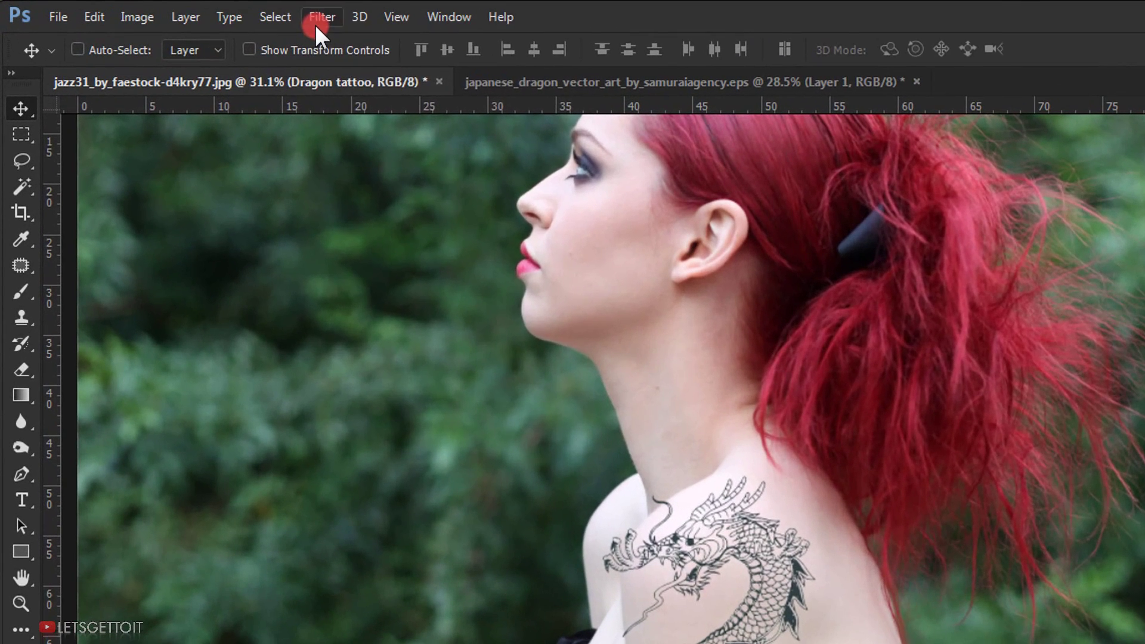
# Apply Displace at 10/10 with Stretch To Fit and Repeat Edge Pixels, using Displacement.psd as the map
pyautogui.click(198, 11)
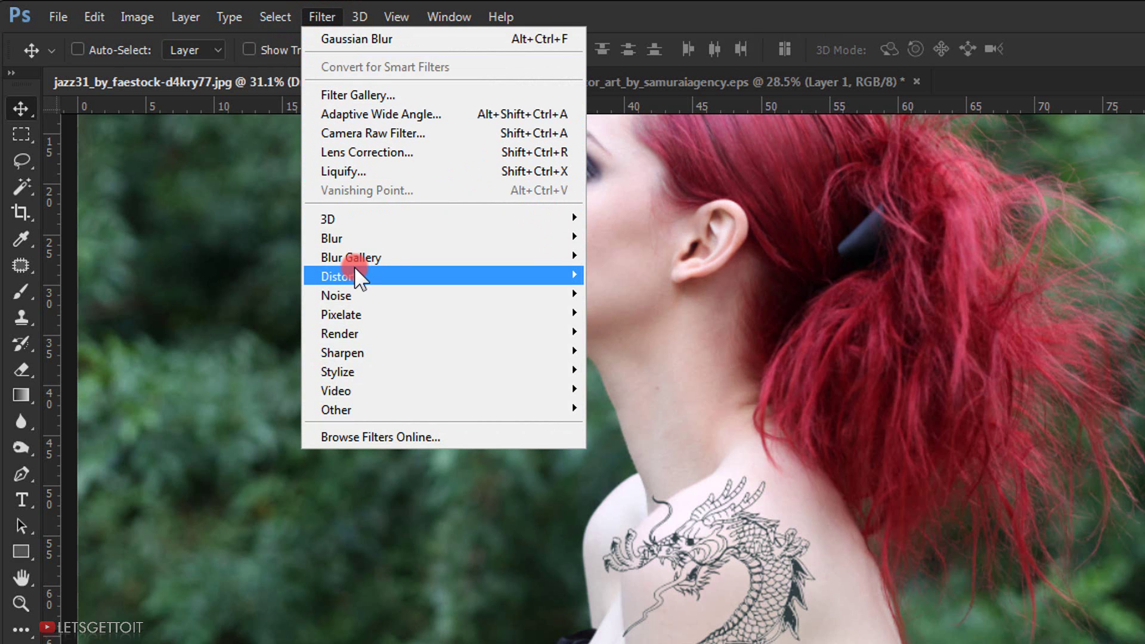
pyautogui.moveTo(356, 268)
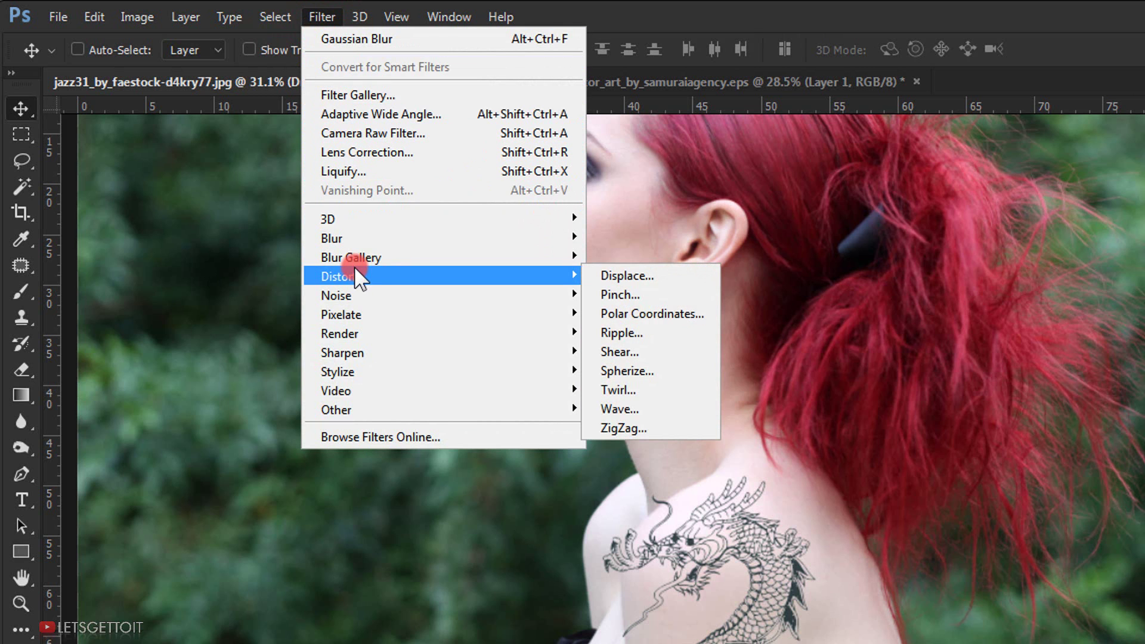
pyautogui.click(658, 275)
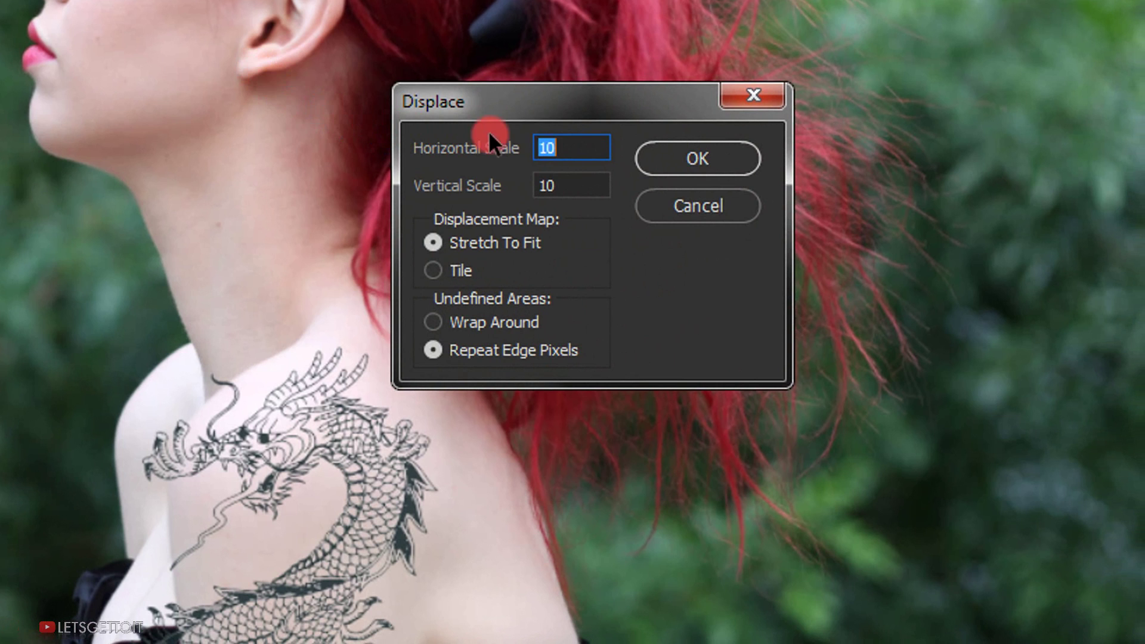
pyautogui.click(576, 188)
pyautogui.moveTo(577, 189); pyautogui.dragTo(529, 190)
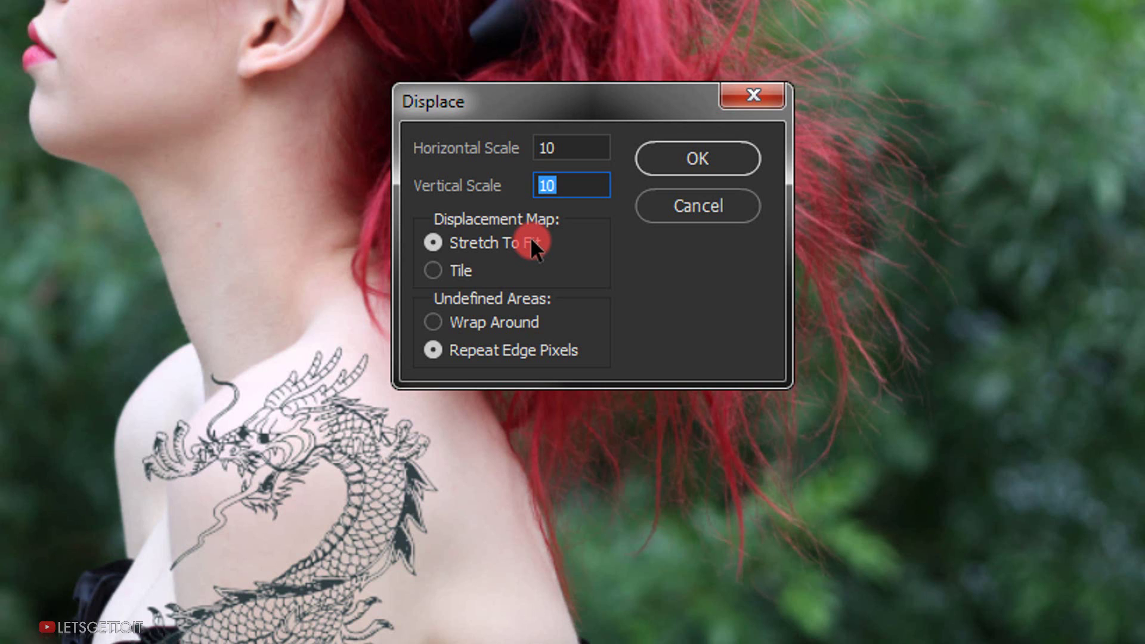
pyautogui.click(464, 242)
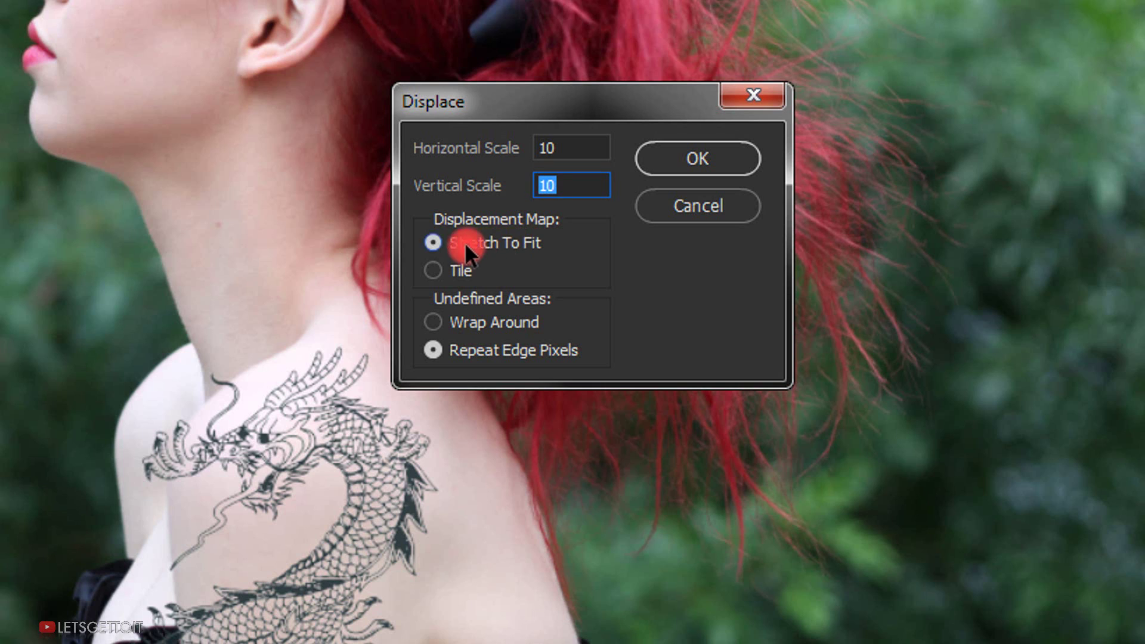
pyautogui.click(506, 349)
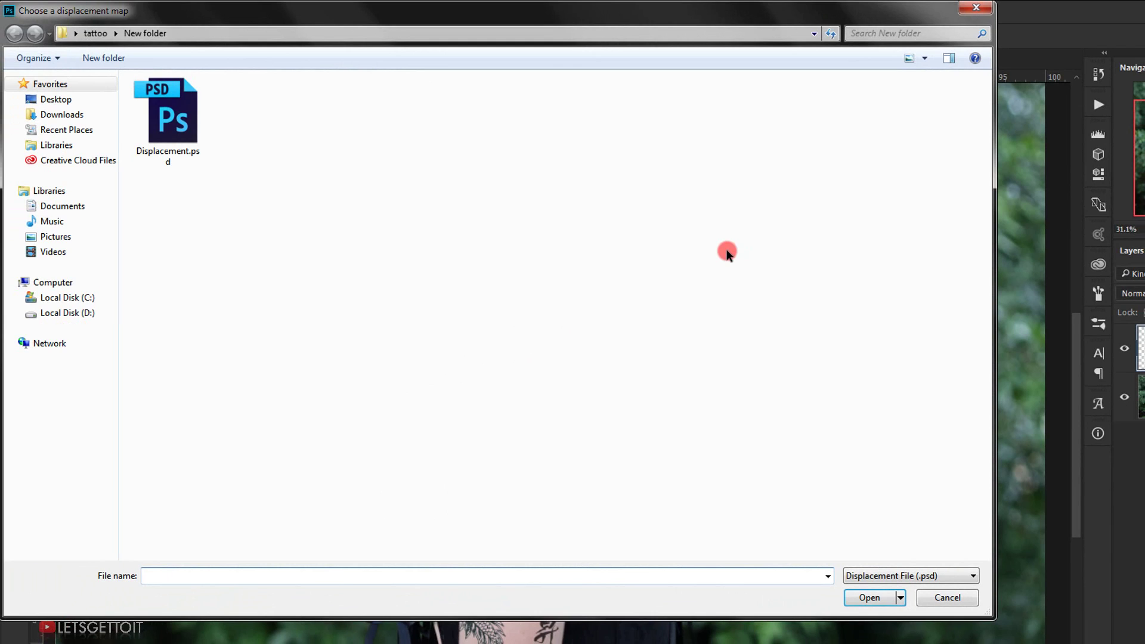
pyautogui.click(152, 142)
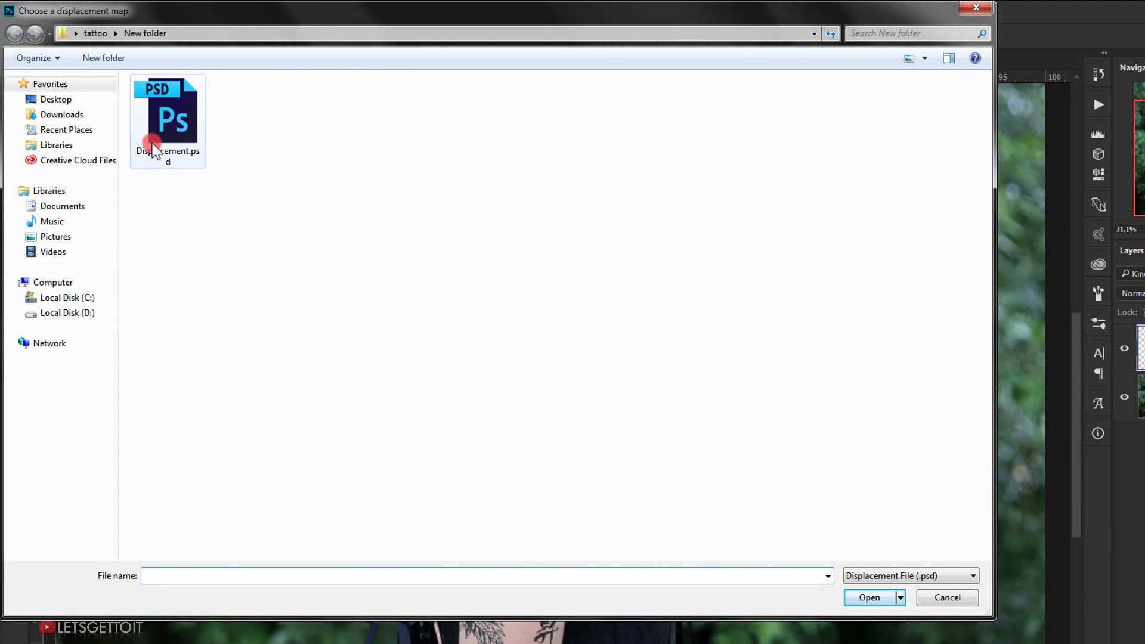
pyautogui.click(876, 596)
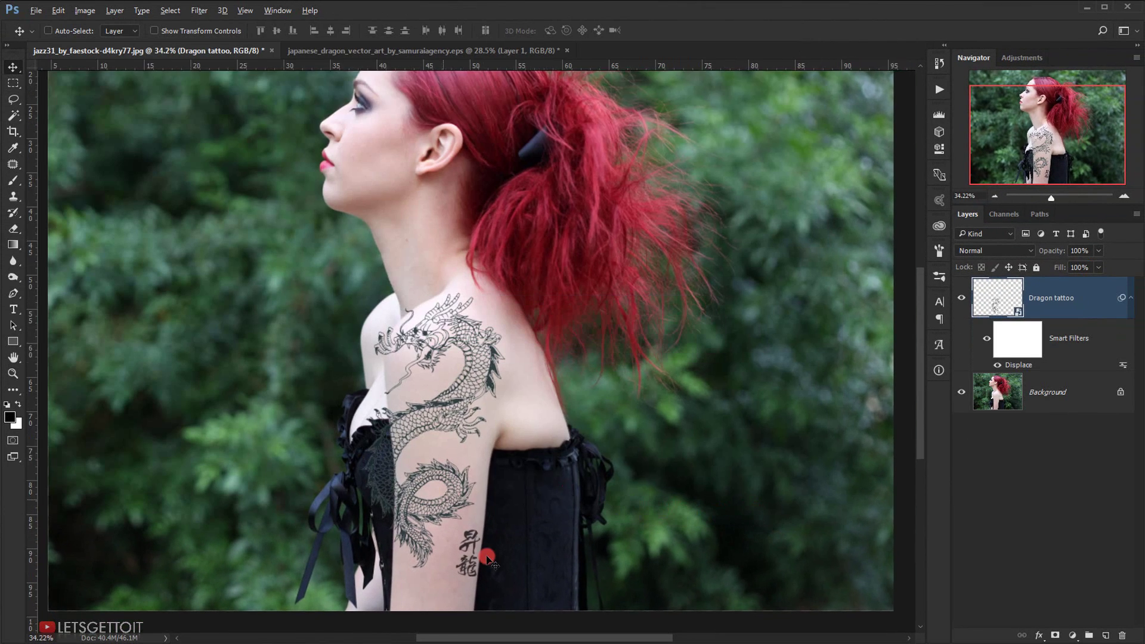
pyautogui.scroll(2, 471, 507)
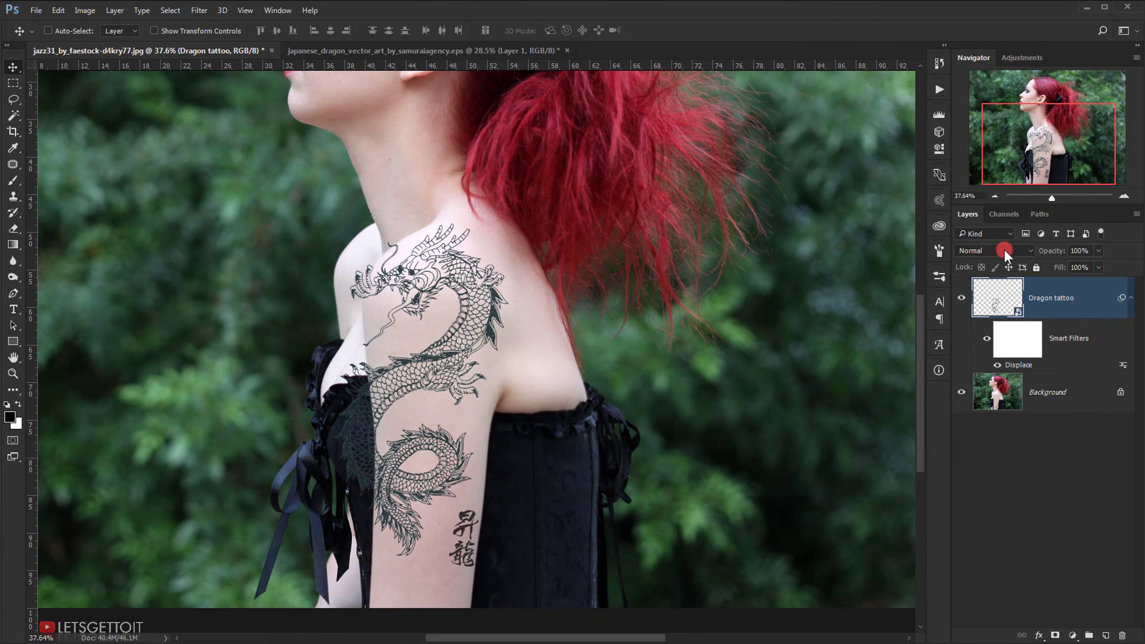
# Set the Dragon tattoo layer's blend mode to Multiply
pyautogui.click(1004, 249)
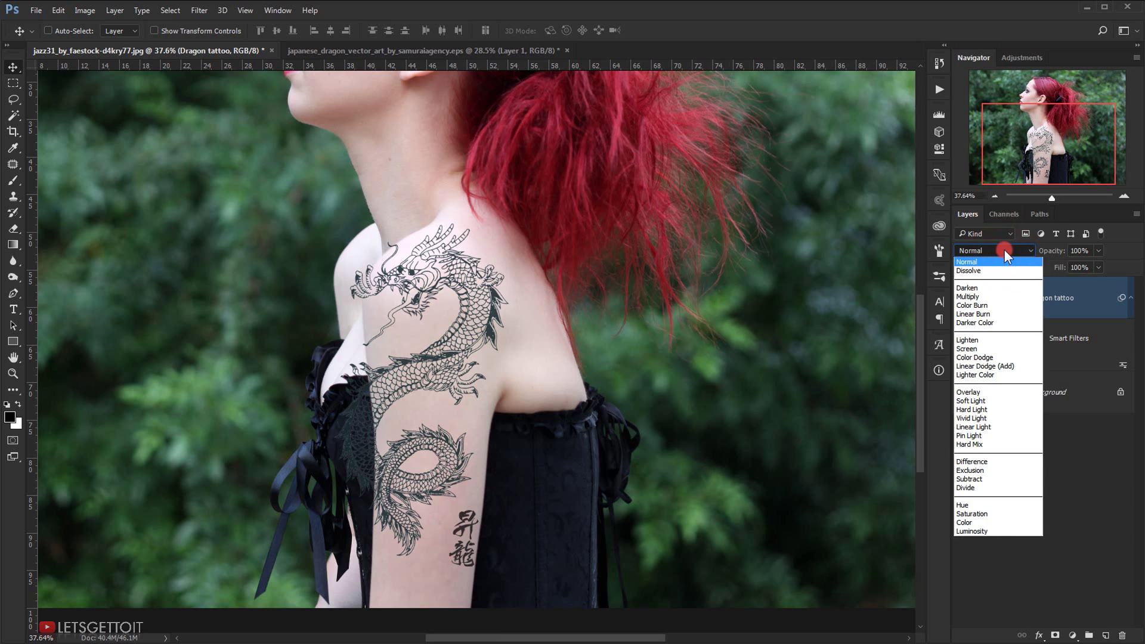
pyautogui.click(978, 296)
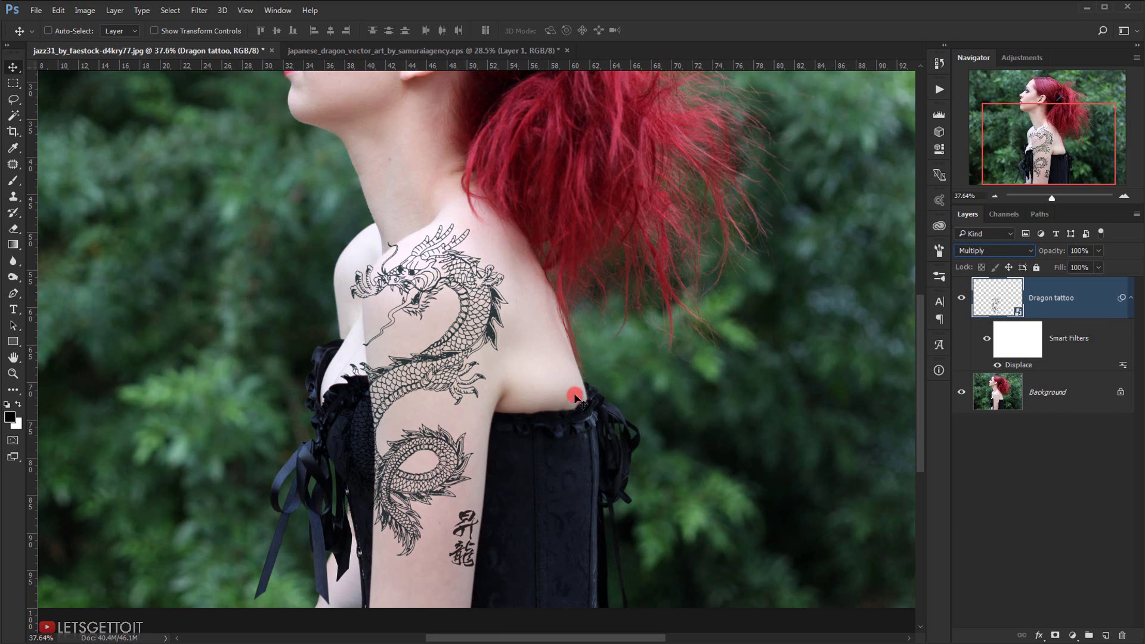
pyautogui.moveTo(446, 403); pyautogui.dragTo(484, 371)
pyautogui.scroll(2, 485, 370)
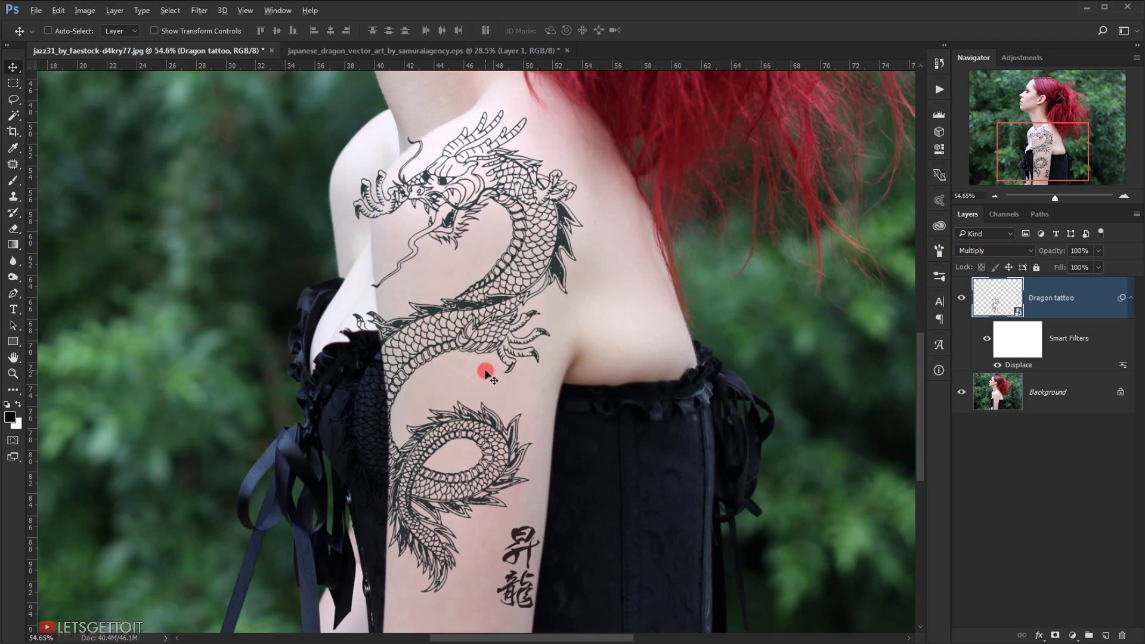
pyautogui.scroll(-1, 486, 373)
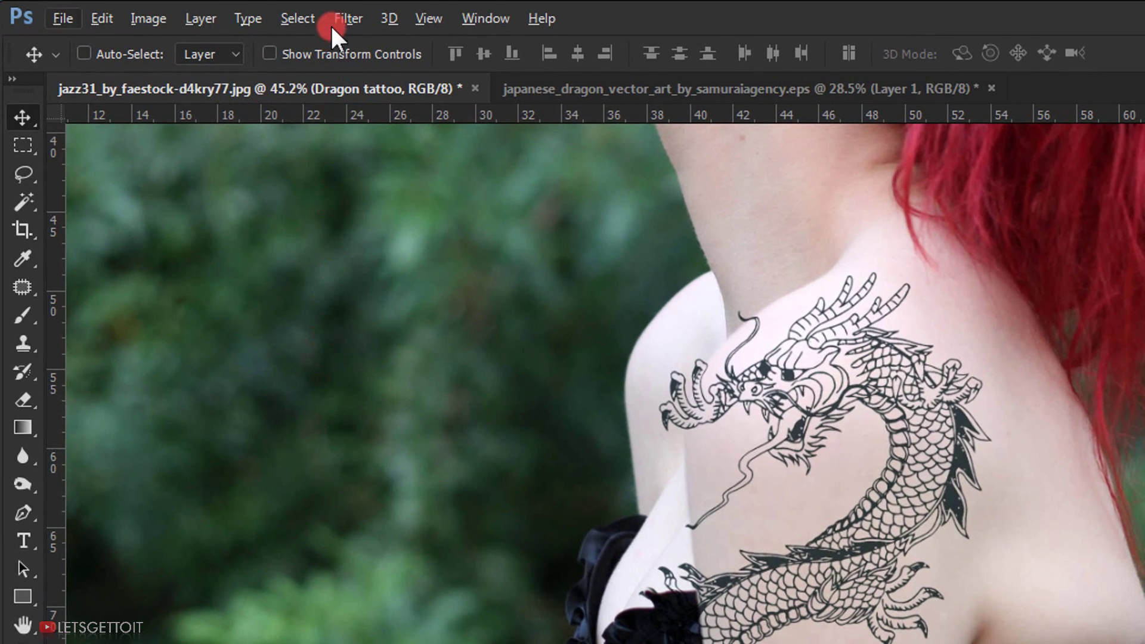
# Add 3% Uniform noise to the tattoo as a smart filter
pyautogui.click(332, 24)
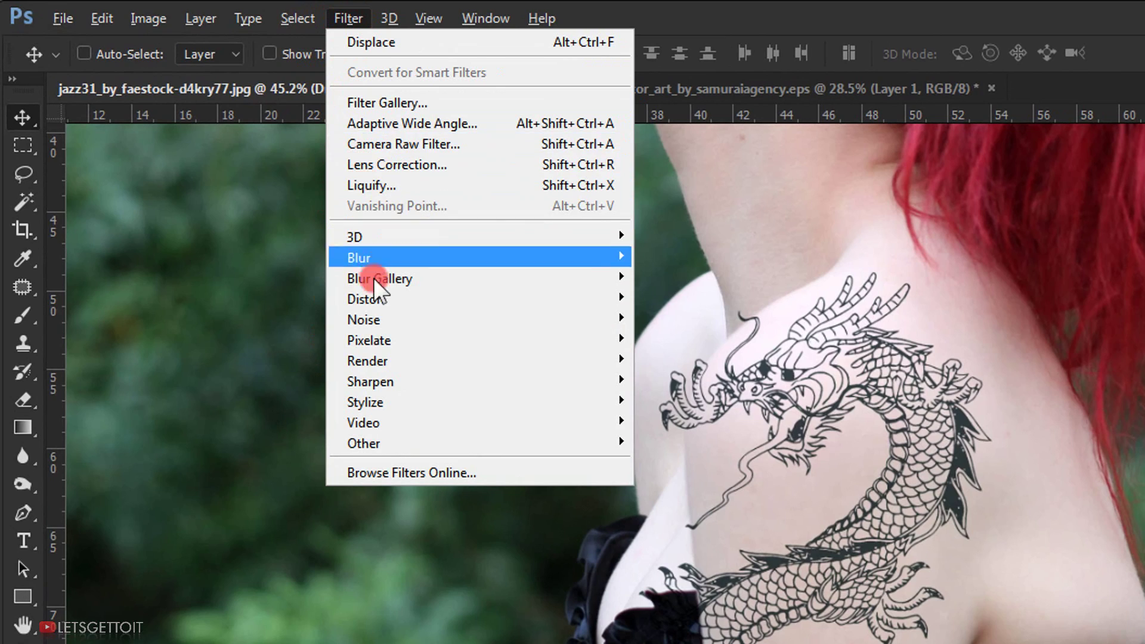
pyautogui.moveTo(379, 314)
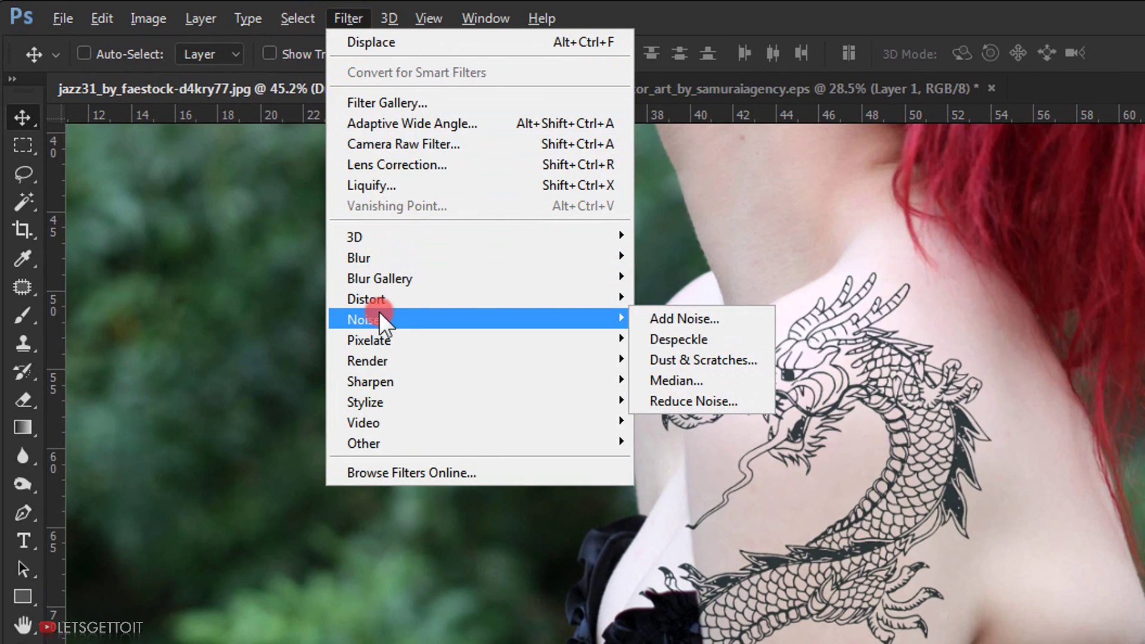
pyautogui.click(760, 316)
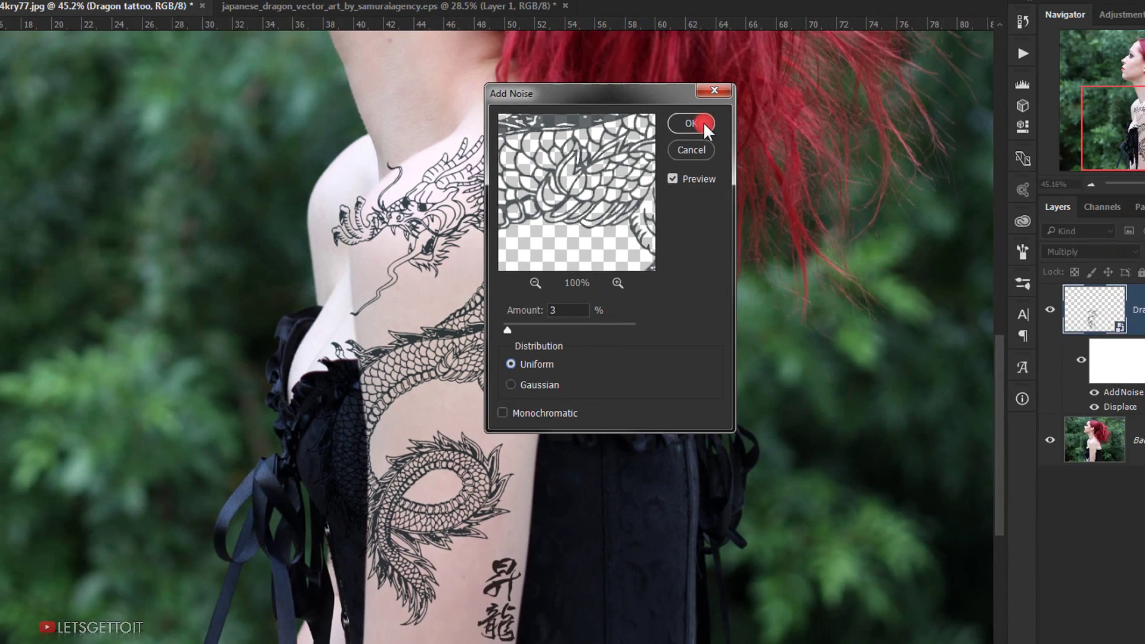
pyautogui.click(723, 89)
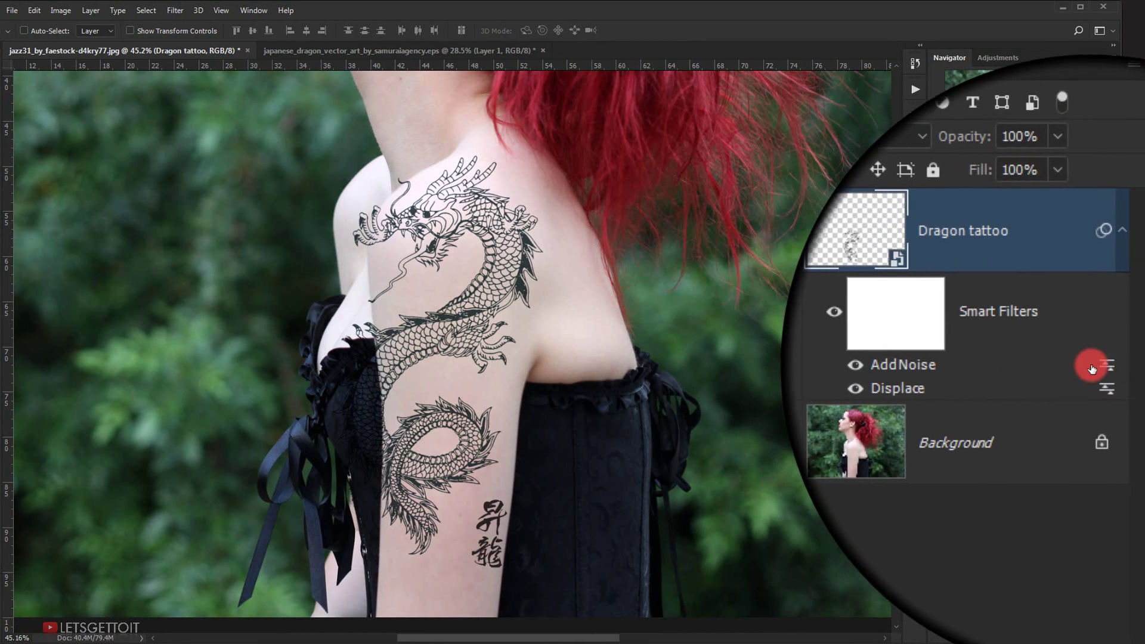
# Switch the Add Noise smart filter's blending mode to Linear Dodge (Add) at 100% opacity
pyautogui.click(1101, 368)
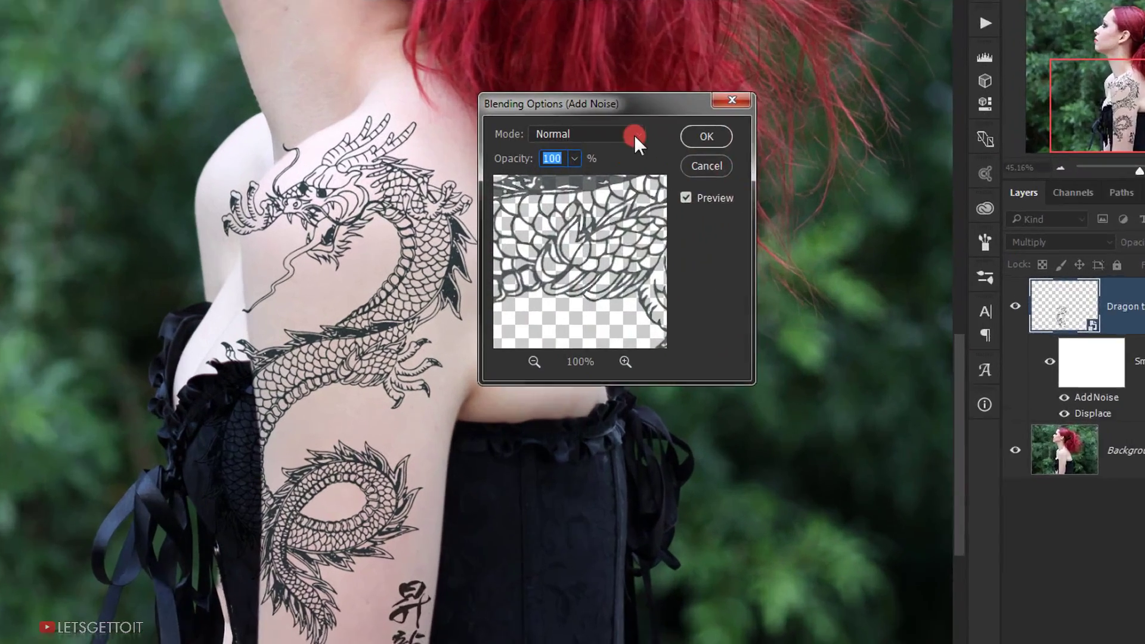
pyautogui.click(677, 169)
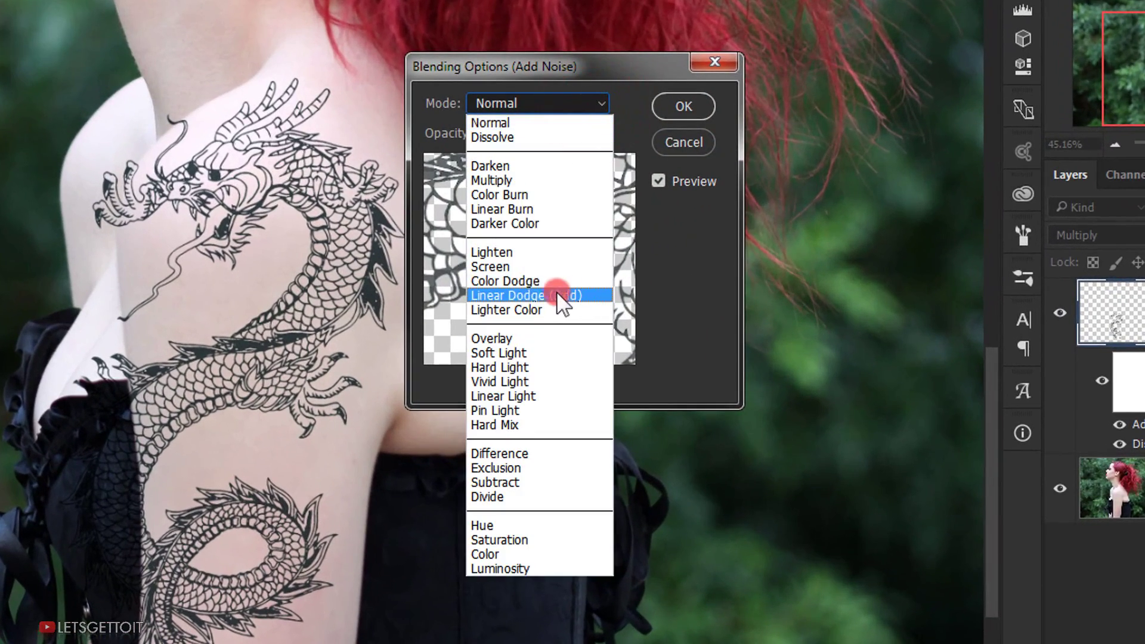
pyautogui.click(591, 295)
pyautogui.click(683, 106)
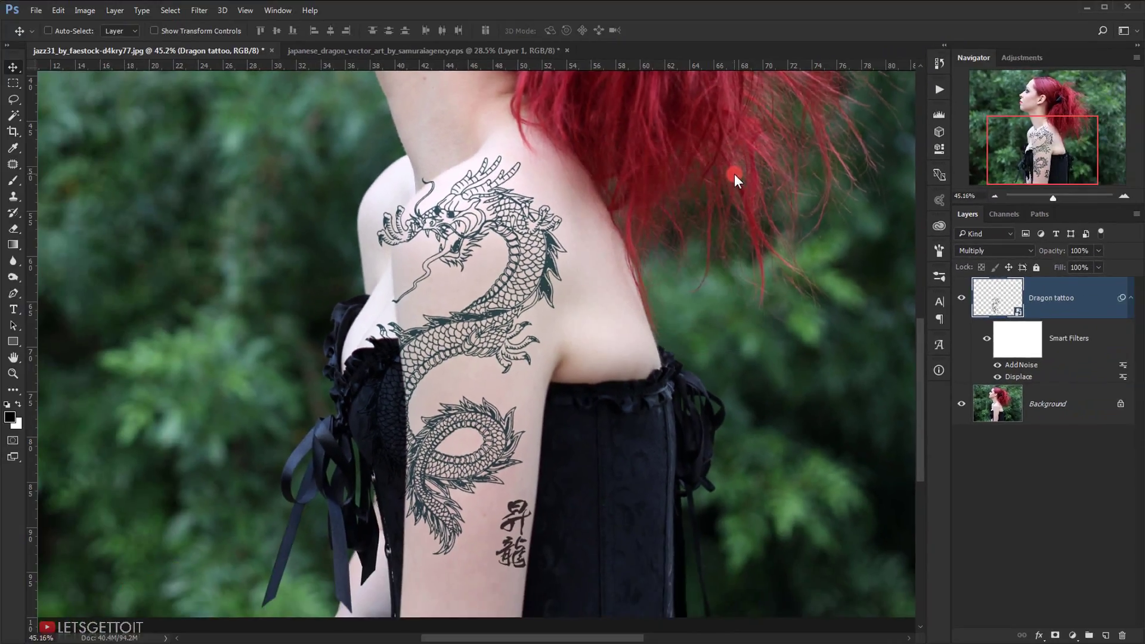
pyautogui.scroll(5, 480, 383)
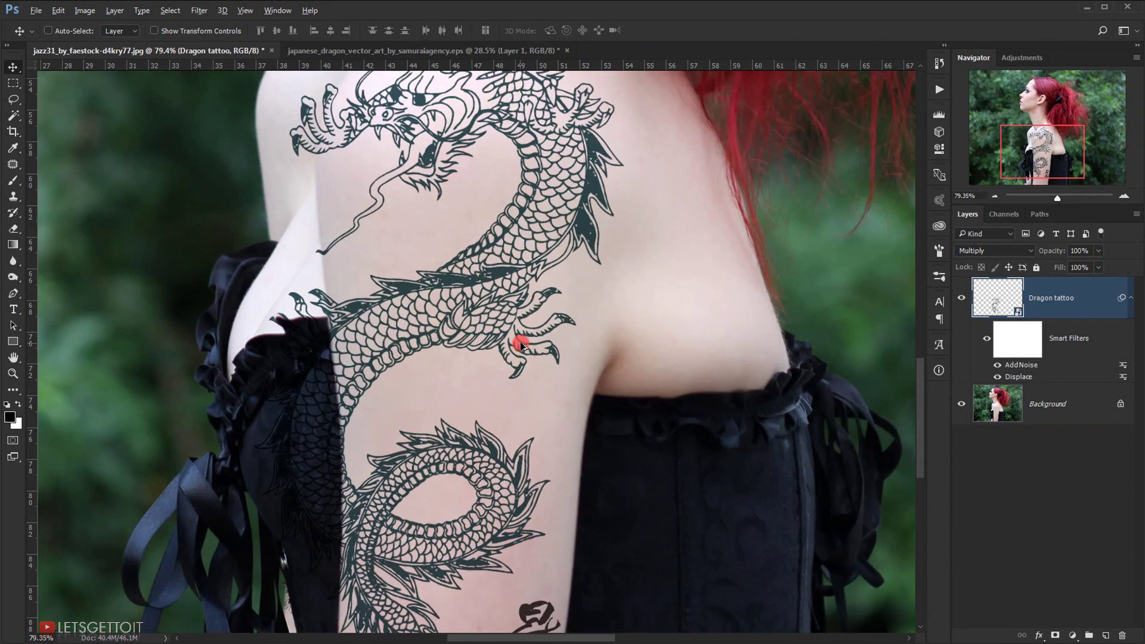
pyautogui.scroll(-5, 523, 382)
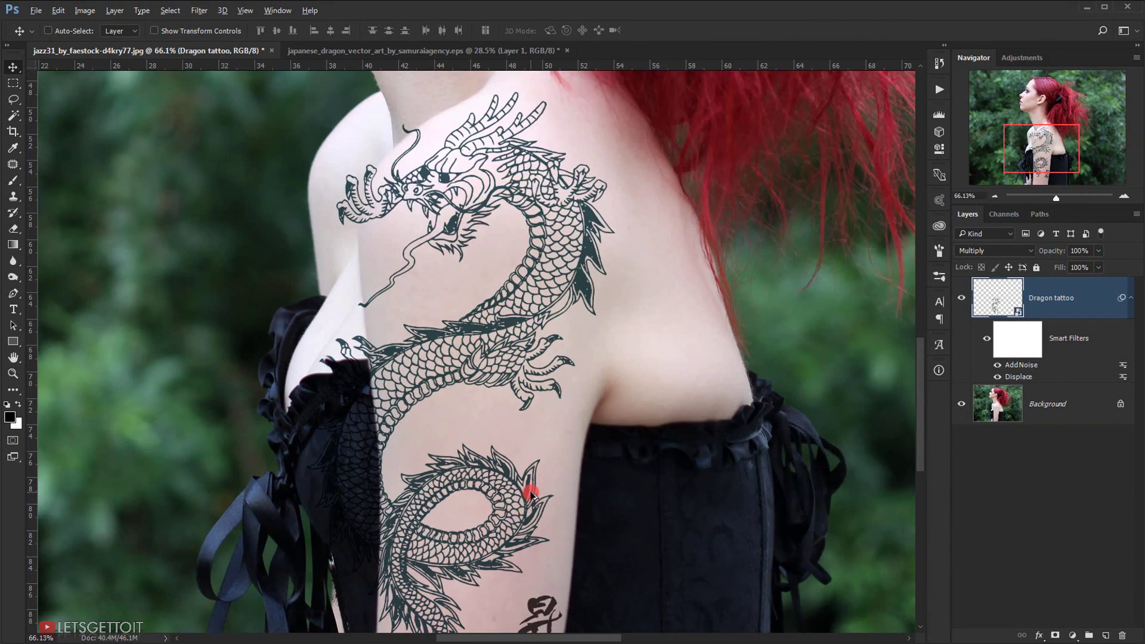
pyautogui.scroll(-1, 502, 425)
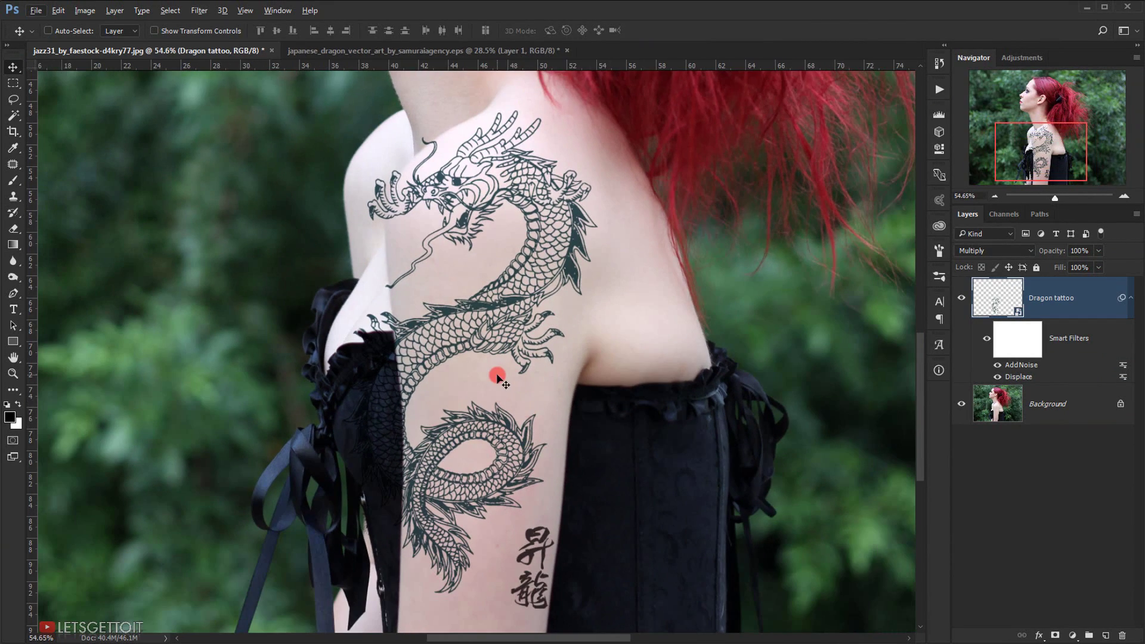
# Split the Dragon tattoo's Underlying Layer white Blend If slider to 234/255, checking with preview off and on
pyautogui.doubleClick(1100, 303)
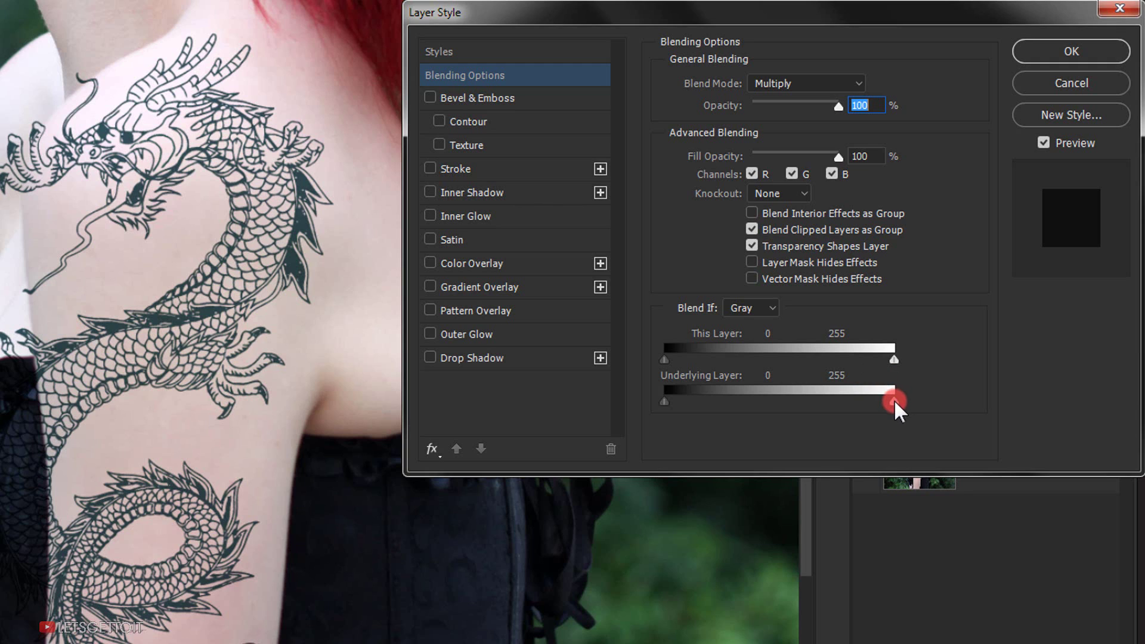
pyautogui.moveTo(893, 400)
pyautogui.mouseDown()
pyautogui.moveTo(865, 399)
pyautogui.moveTo(874, 407)
pyautogui.mouseUp()
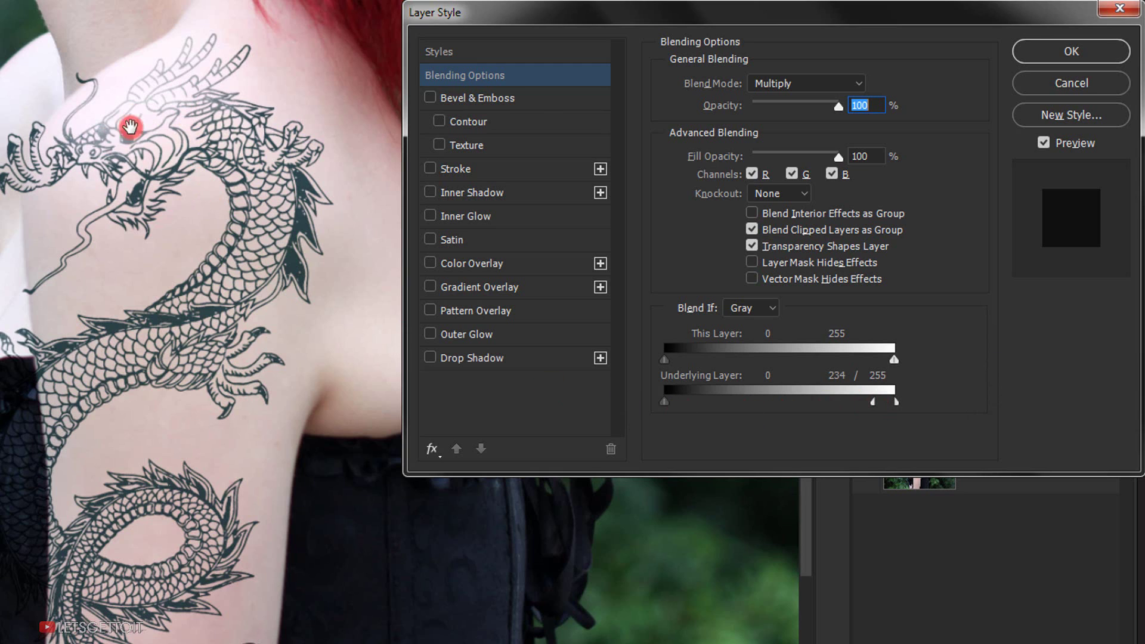
pyautogui.click(1044, 143)
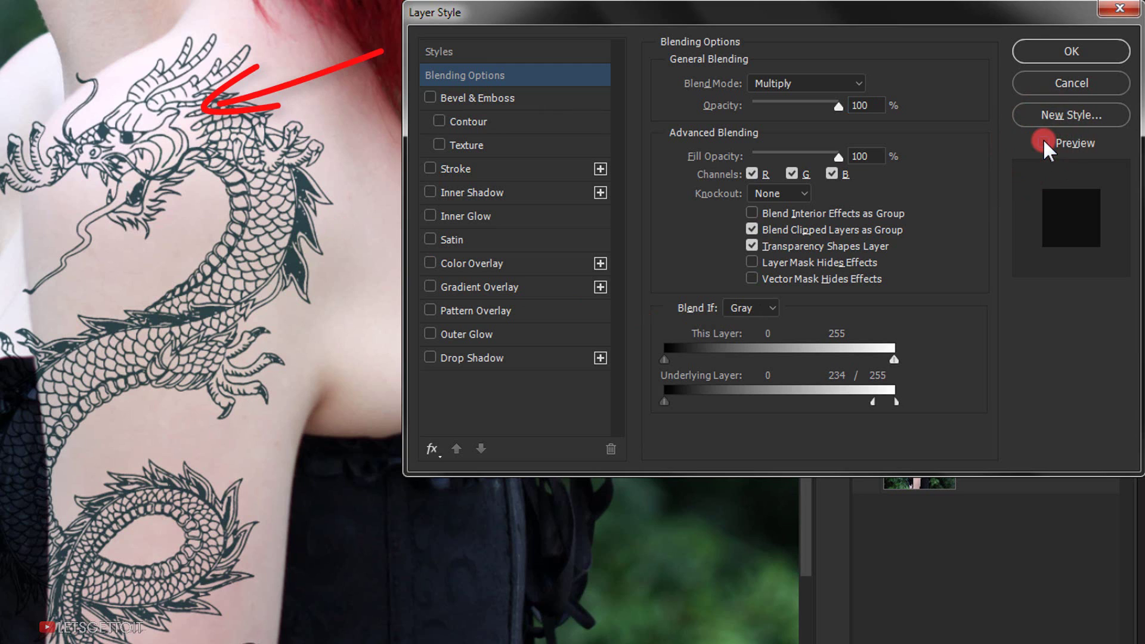
pyautogui.click(1043, 143)
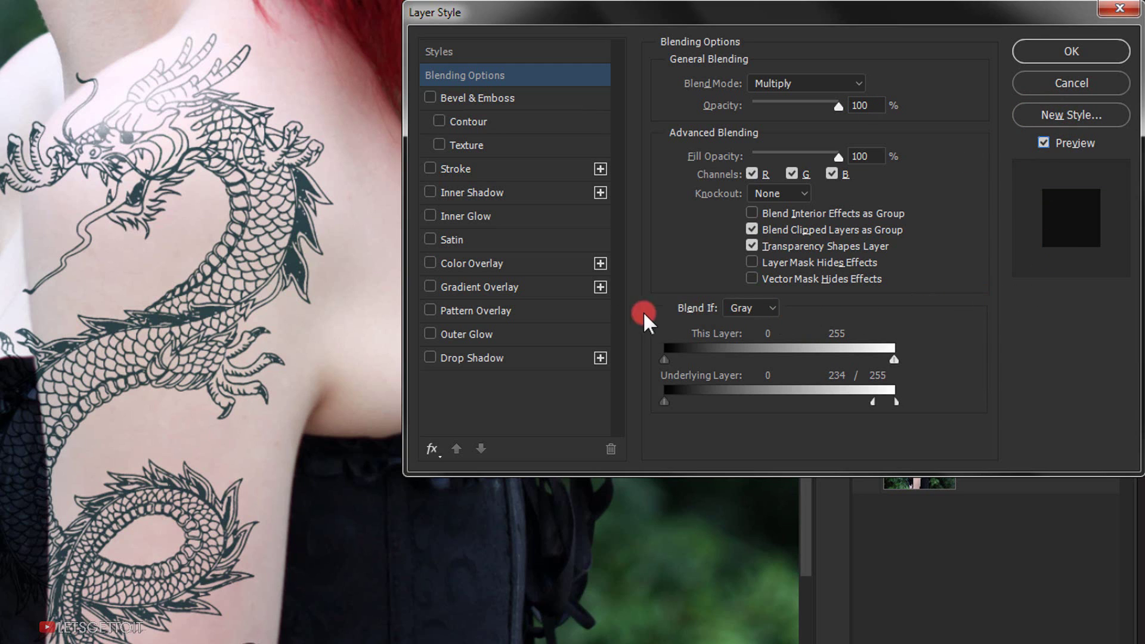
# Enable Outer Glow on the tattoo with dark red colour 9a3b3b in Linear Burn mode
pyautogui.click(492, 332)
pyautogui.click(714, 153)
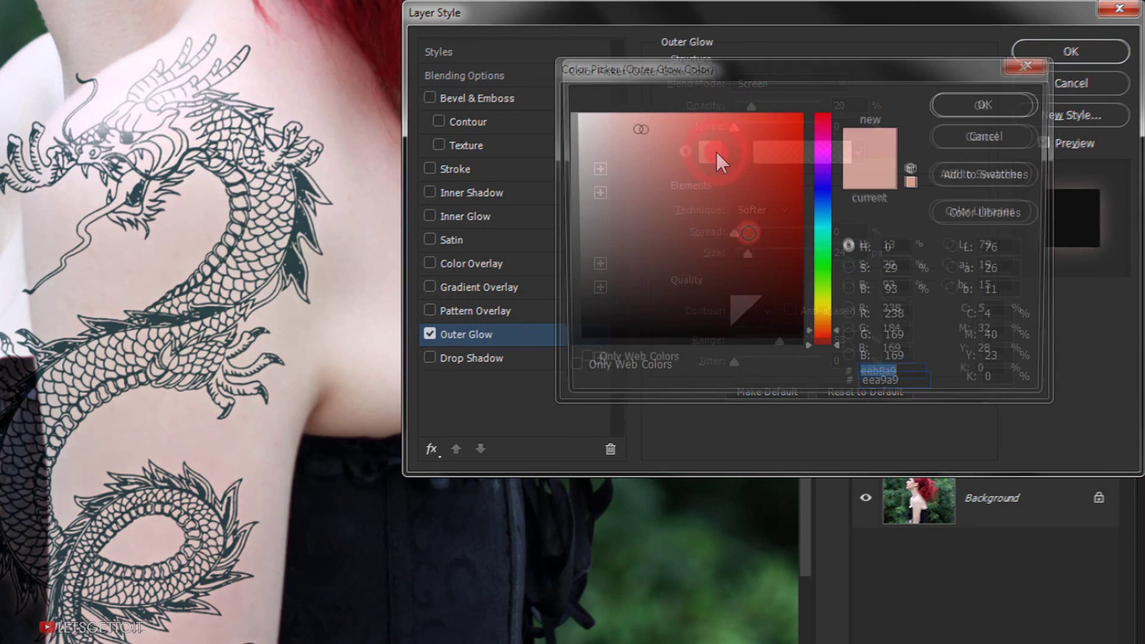
pyautogui.click(709, 202)
pyautogui.click(714, 205)
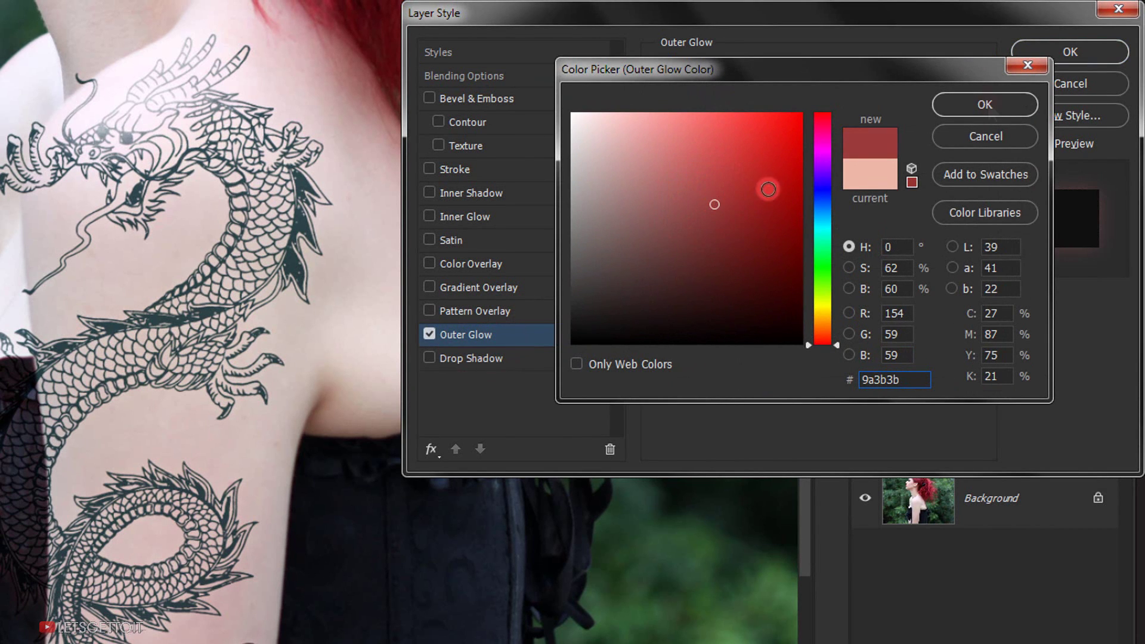
pyautogui.click(984, 104)
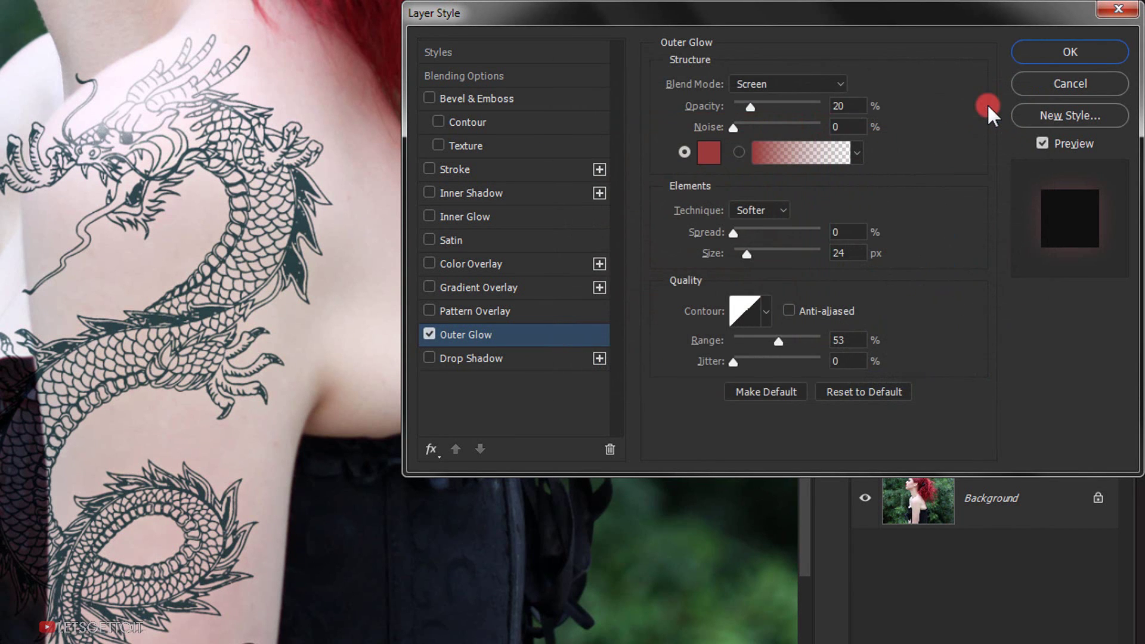
pyautogui.click(824, 86)
pyautogui.click(793, 174)
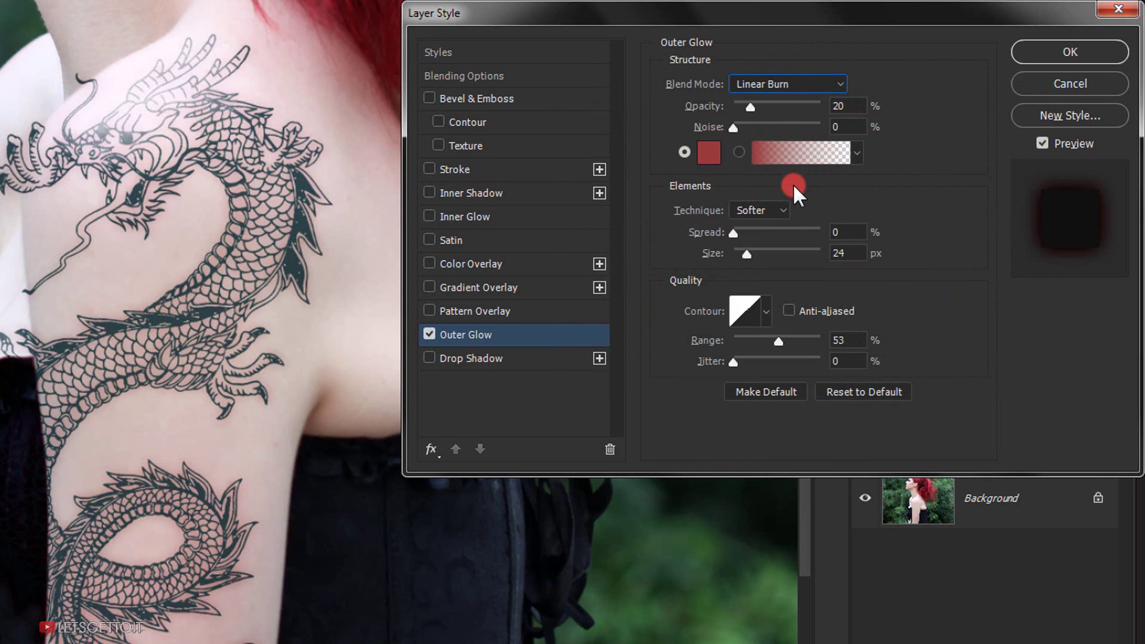
# Set the glow to 50% opacity, 2 px size and 100% range, and apply it
pyautogui.doubleClick(842, 105)
pyautogui.write('50')
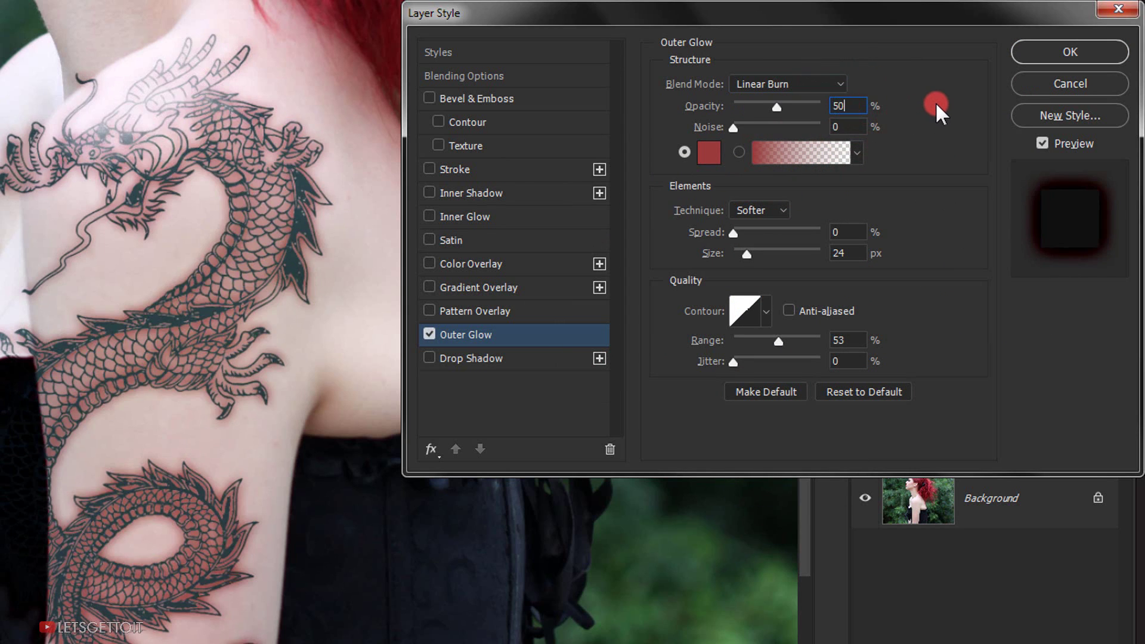
pyautogui.doubleClick(841, 256)
pyautogui.write('2')
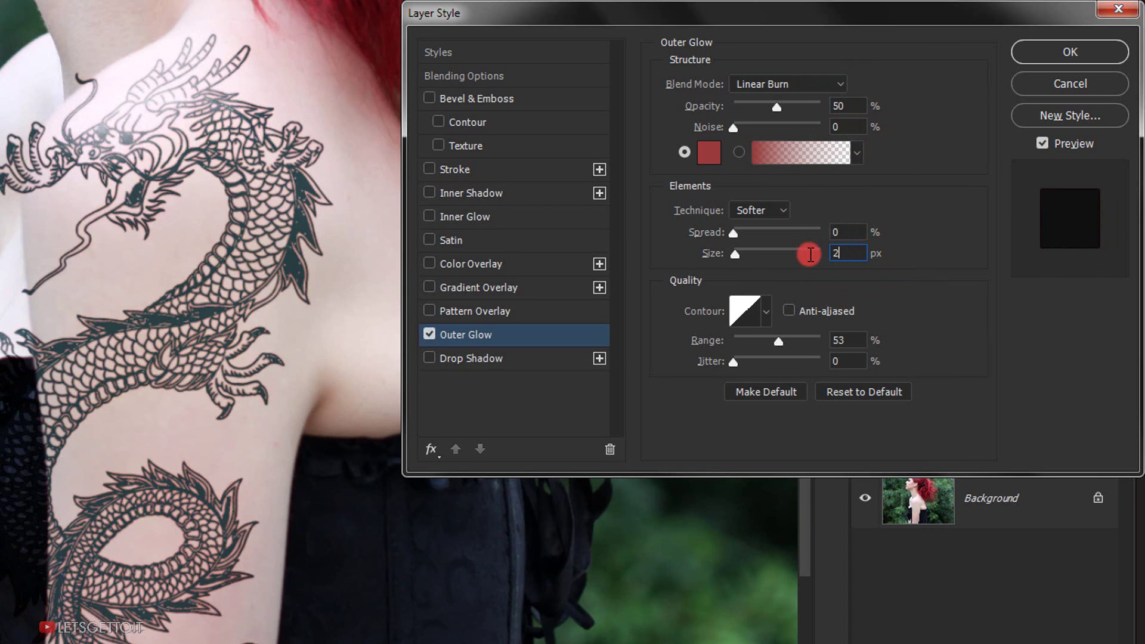
pyautogui.moveTo(767, 337); pyautogui.dragTo(888, 337)
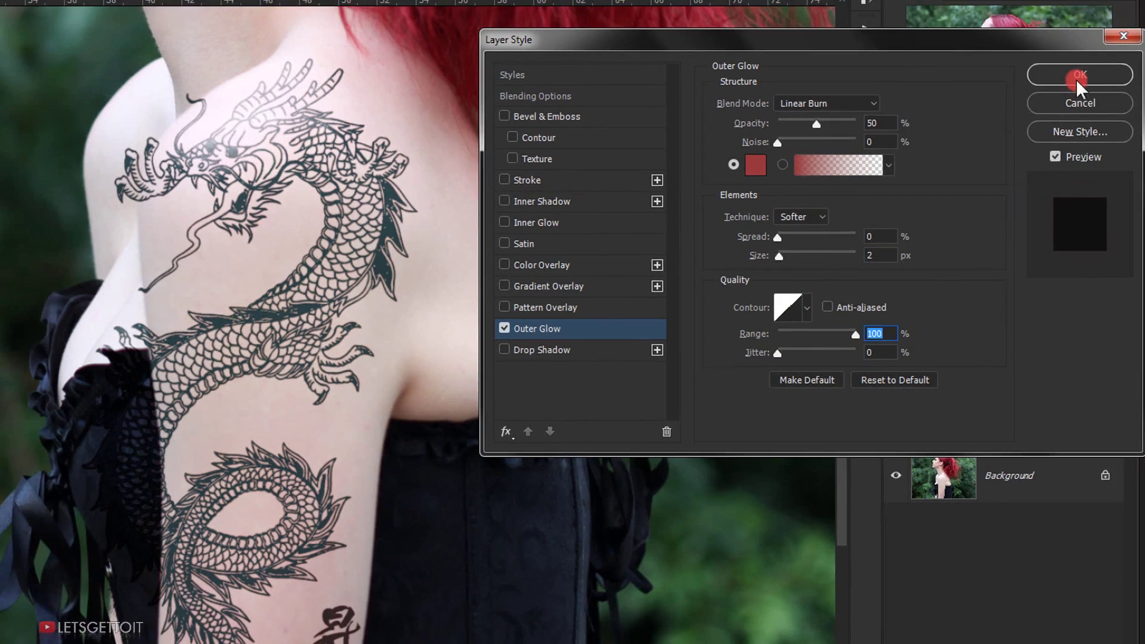
pyautogui.click(1070, 51)
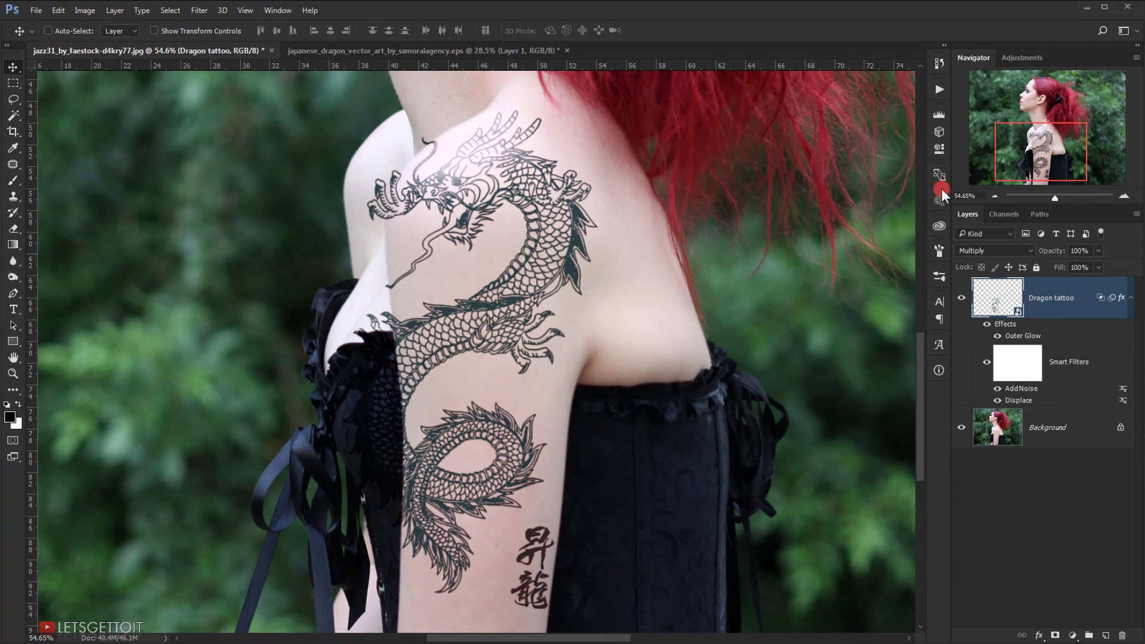
pyautogui.scroll(1, 506, 391)
pyautogui.moveTo(507, 391); pyautogui.dragTo(510, 414)
# Add a white layer mask to the Dragon tattoo layer and ready the Brush tool with black
pyautogui.click(413, 131)
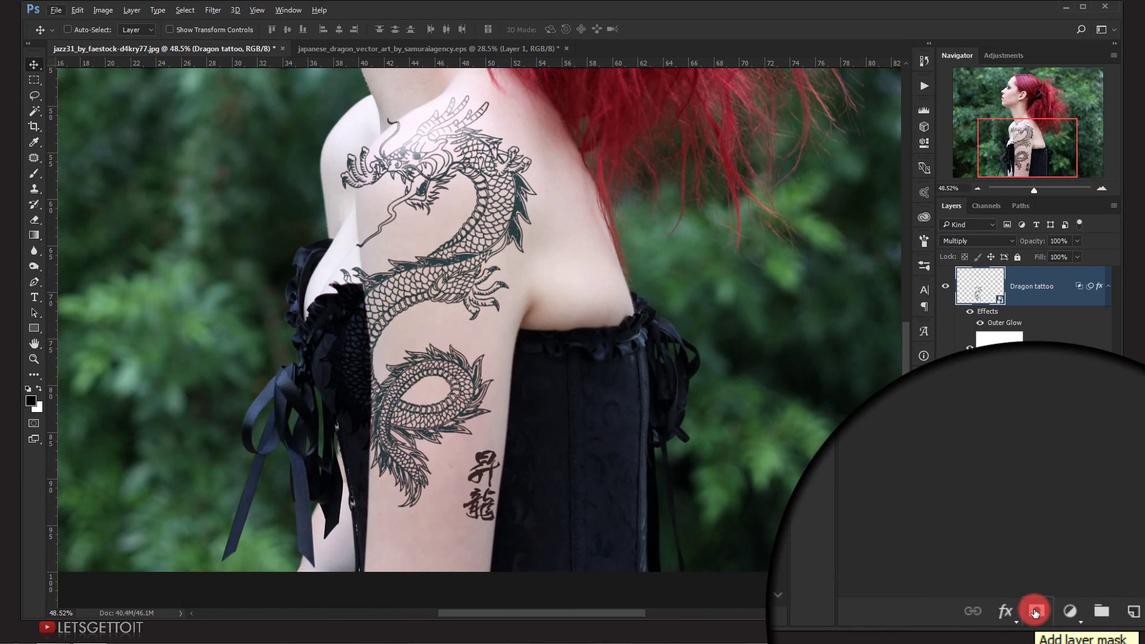
pyautogui.click(1034, 612)
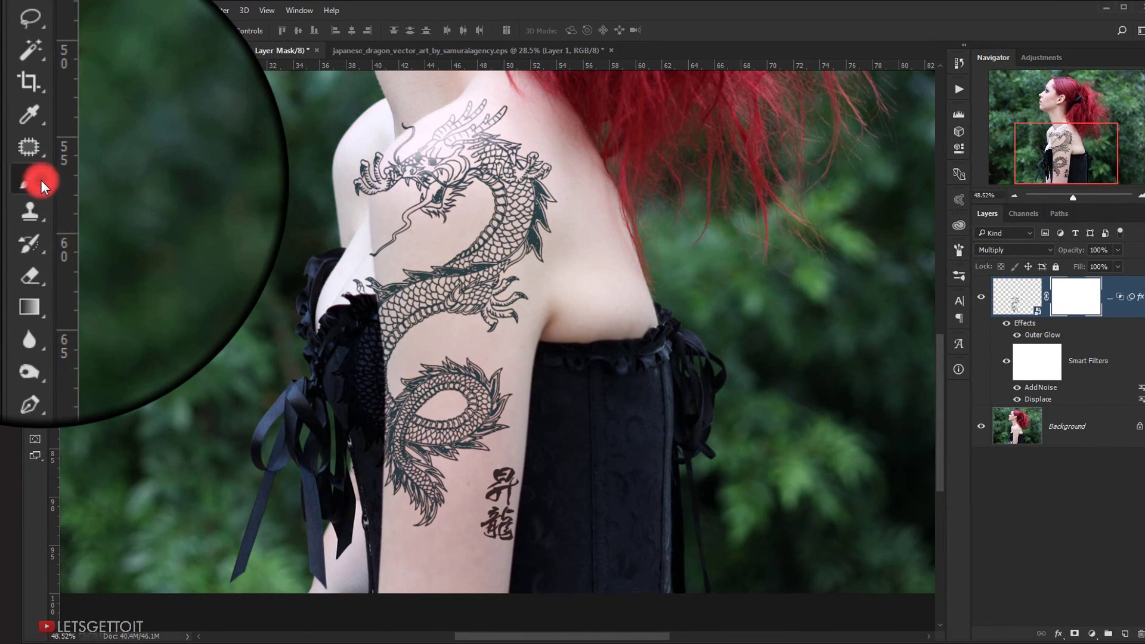
pyautogui.rightClick(13, 180)
pyautogui.click(96, 184)
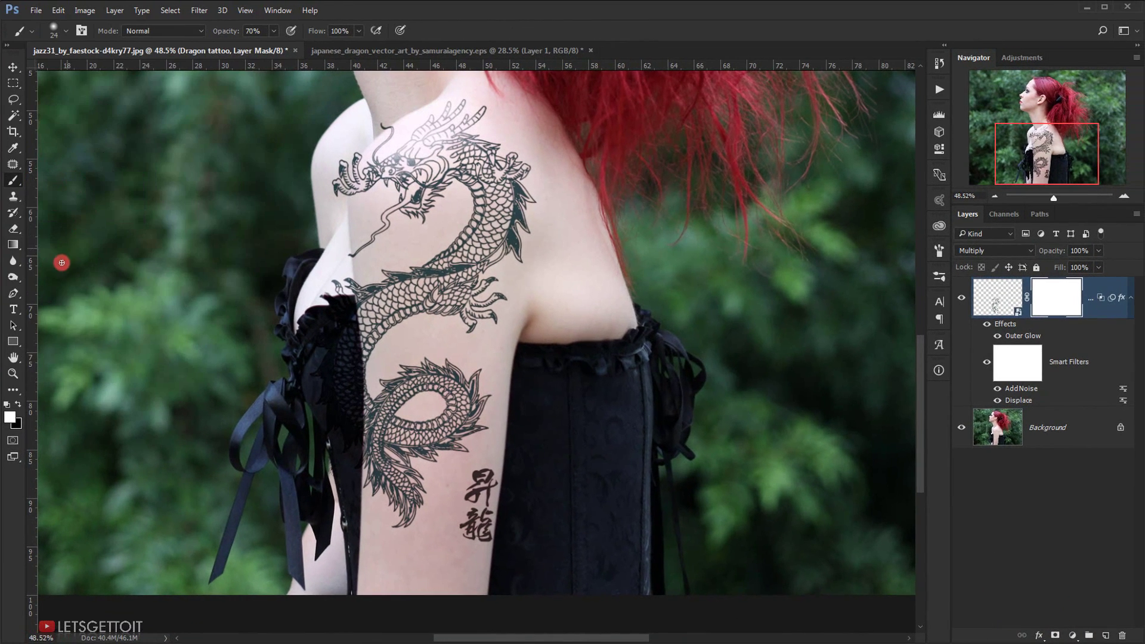
pyautogui.click(20, 407)
# Paint out the tattoo lines over the corset with a ~100 px brush, then shrink it to 19 px
pyautogui.keyDown('ctrl'); pyautogui.click(330, 365); pyautogui.keyUp('ctrl')
pyautogui.keyDown('ctrl'); pyautogui.click(330, 365); pyautogui.keyUp('ctrl')
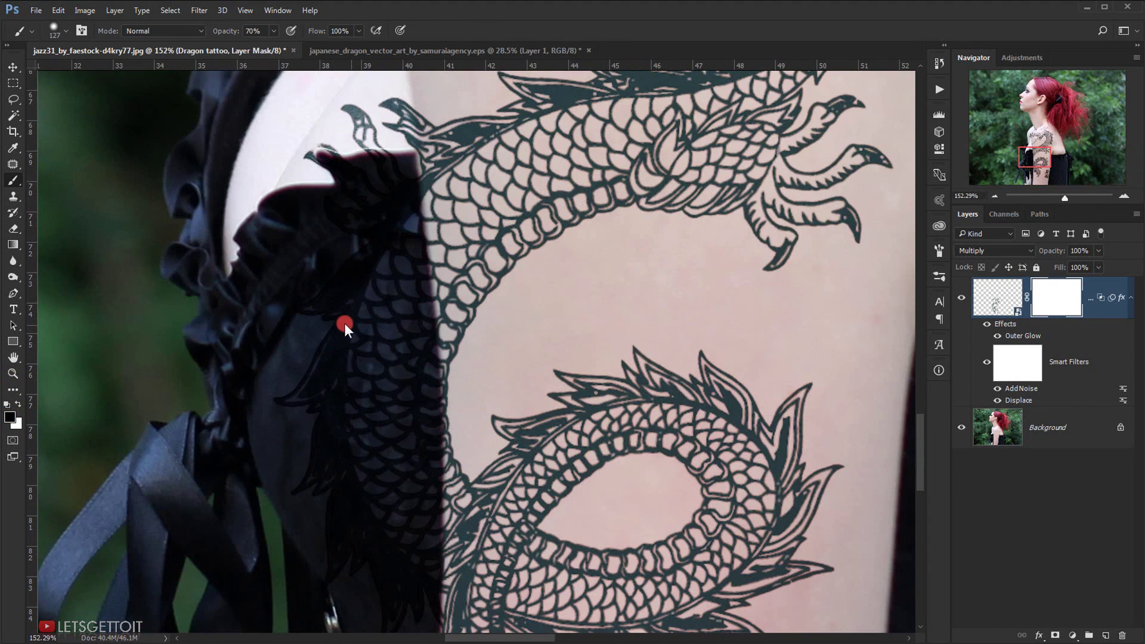
pyautogui.moveTo(344, 324)
pyautogui.mouseDown()
pyautogui.moveTo(358, 439)
pyautogui.moveTo(363, 273)
pyautogui.mouseUp()
pyautogui.moveTo(352, 203)
pyautogui.mouseDown()
pyautogui.moveTo(339, 128)
pyautogui.moveTo(366, 117)
pyautogui.moveTo(366, 334)
pyautogui.moveTo(413, 548)
pyautogui.mouseUp()
pyautogui.scroll(-2, 366, 358)
pyautogui.scroll(1, 389, 230)
pyautogui.scroll(1, 460, 161)
pyautogui.moveTo(422, 289); pyautogui.dragTo(387, 290)
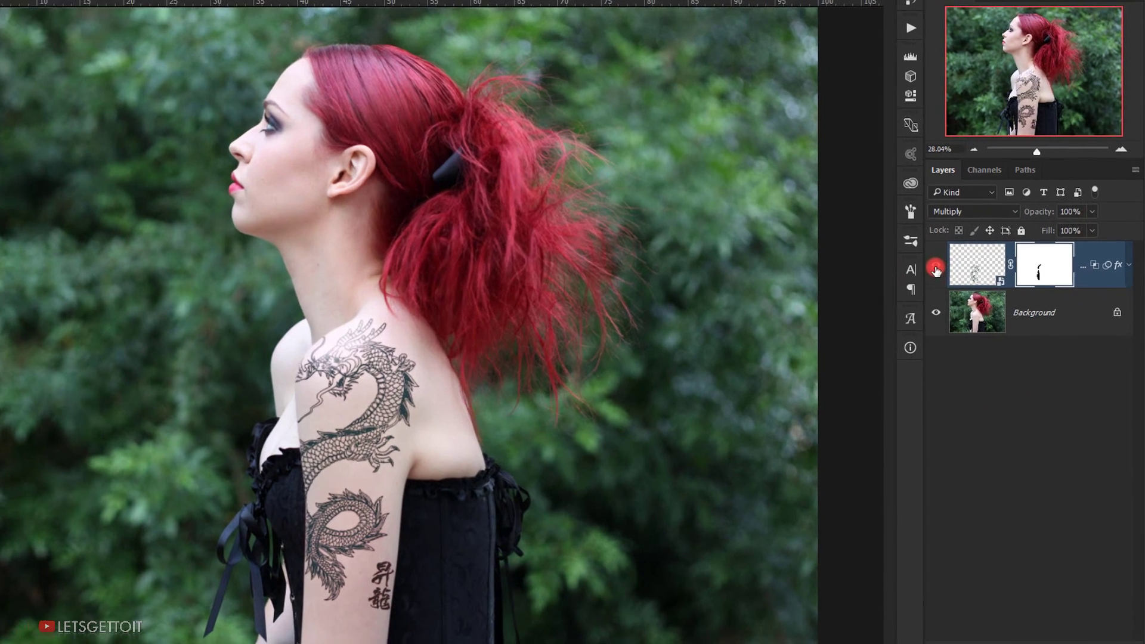
# Hide and re-show the Dragon tattoo layer to compare the photo with and without it
pyautogui.click(962, 298)
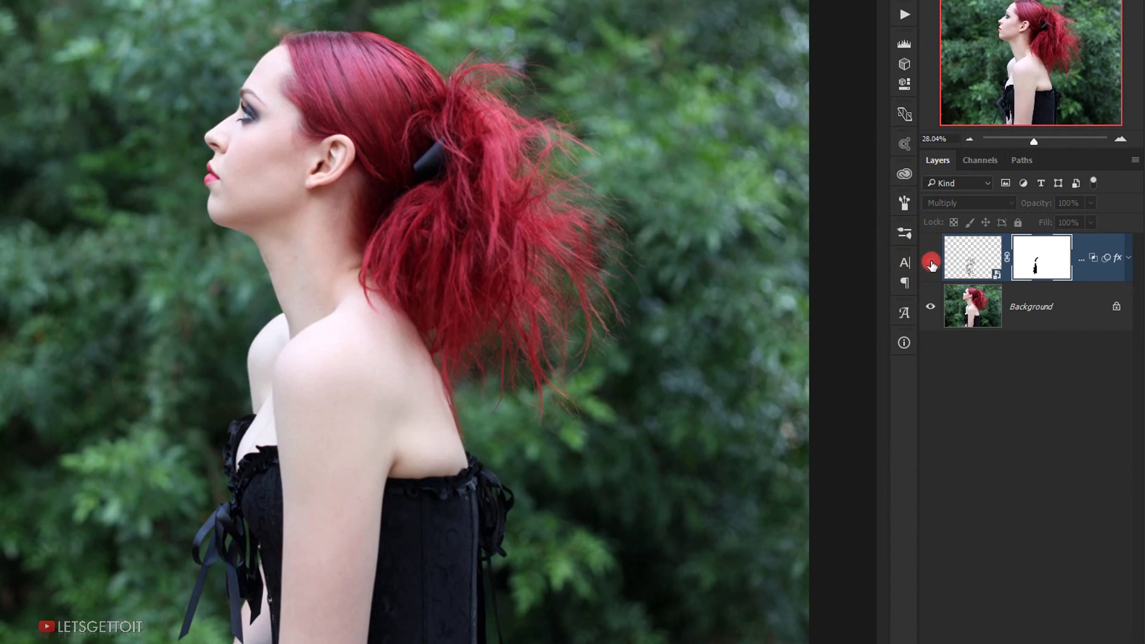
pyautogui.click(930, 263)
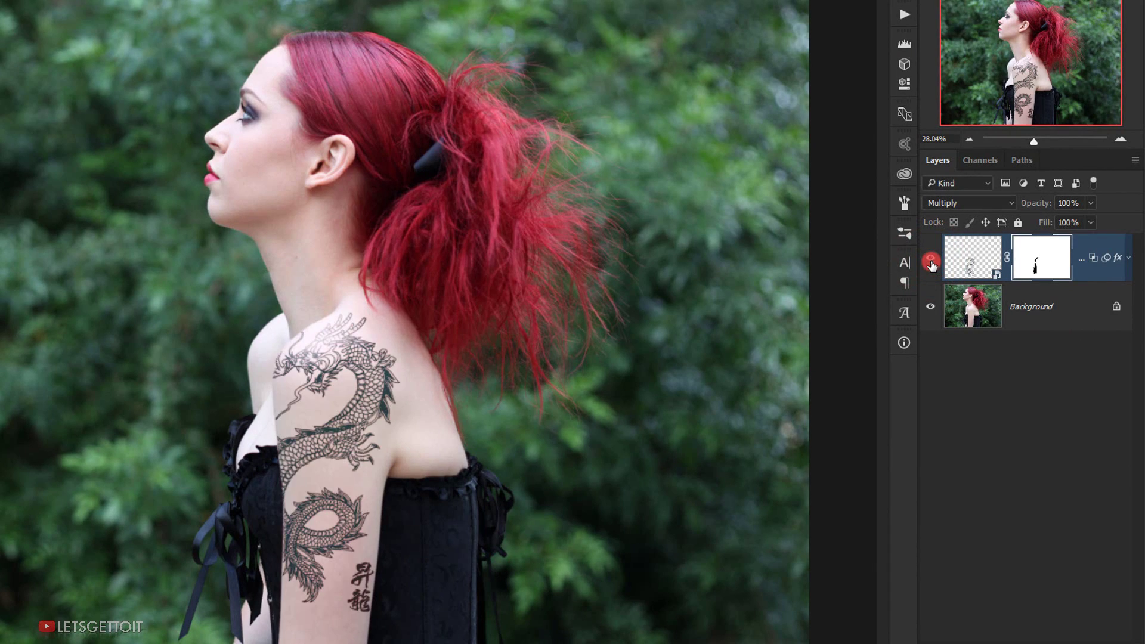